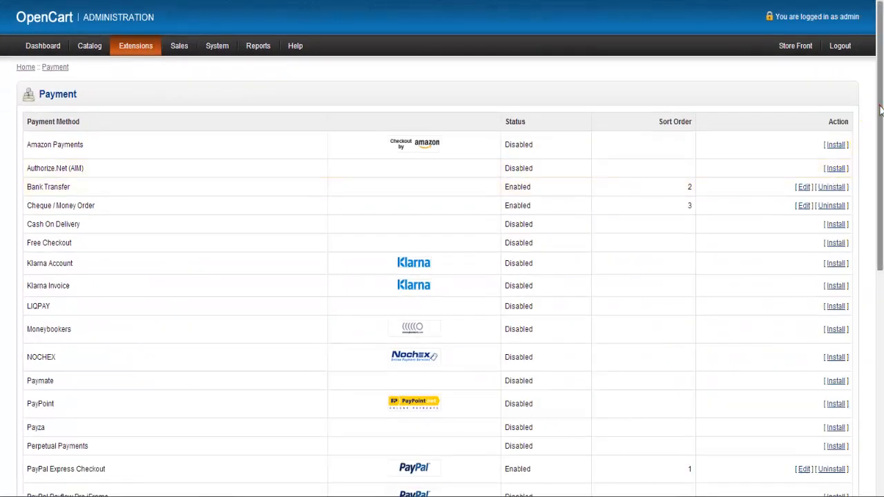
Open the PayPal Express Checkout payment method for editing and go through its empty API username, password and signature fields
drag(880, 110, 880, 325)
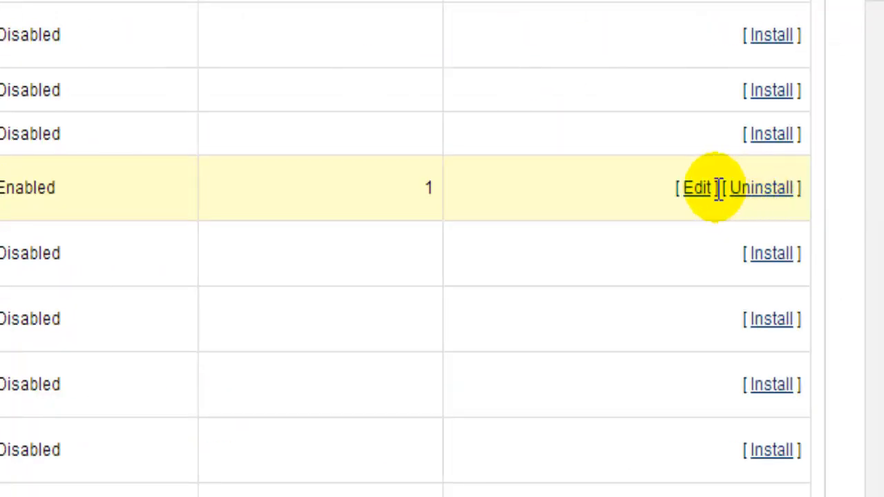
click(696, 189)
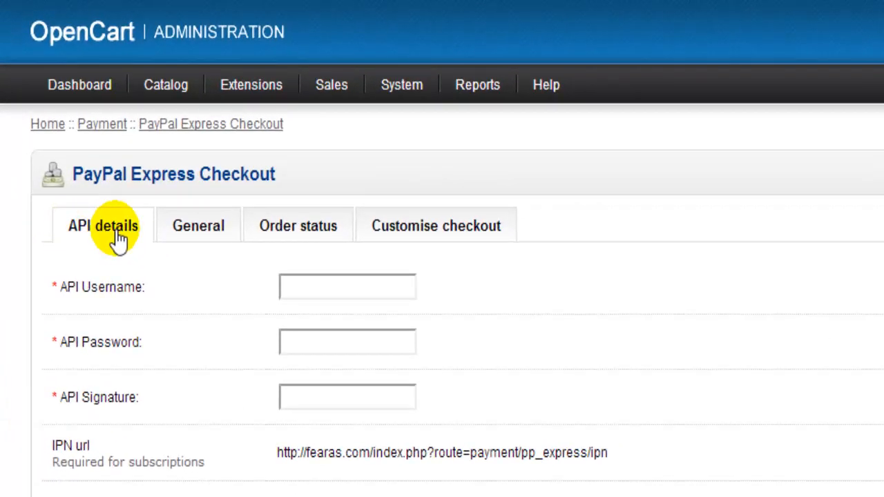
click(297, 287)
click(302, 341)
click(313, 395)
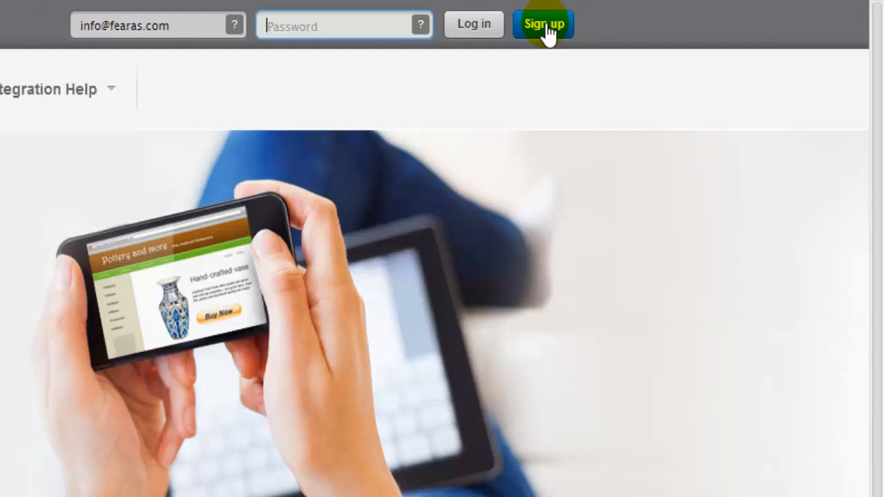
Switch to the PayPal website and log in to the business account with the account password
click(546, 31)
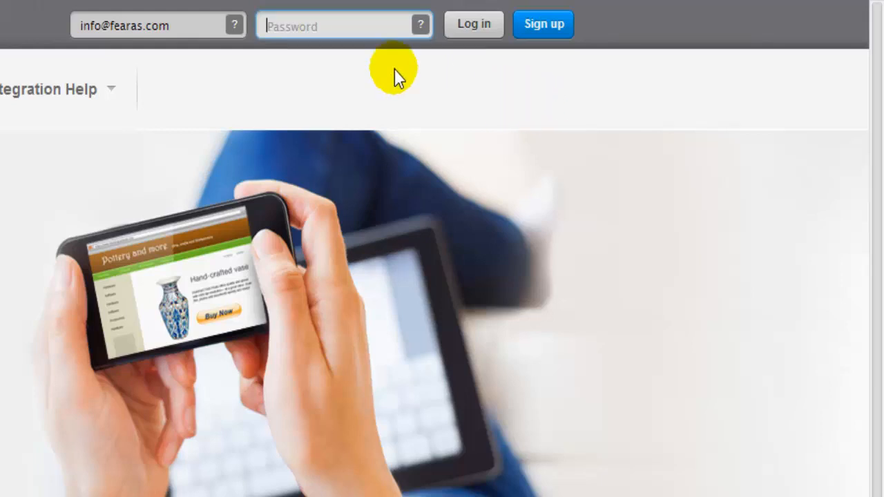
click(283, 24)
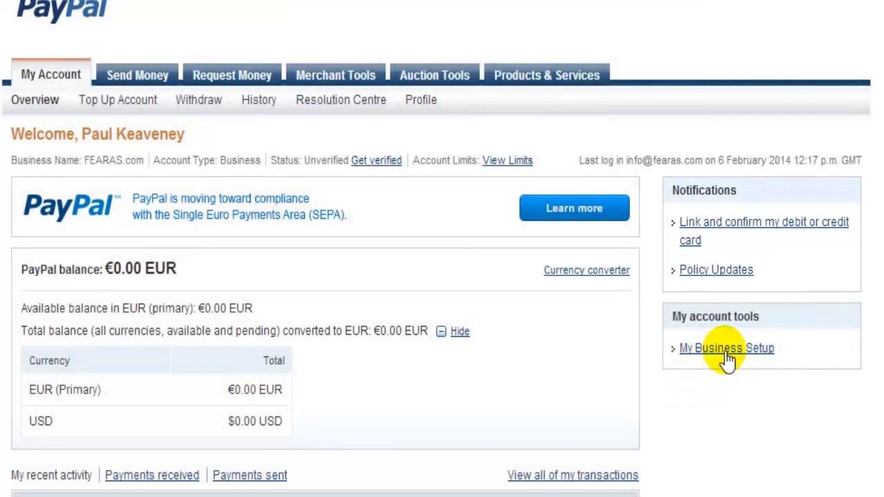
Start the payment solution setup from My Business Setup and choose Option 2, Through a Partner
click(727, 349)
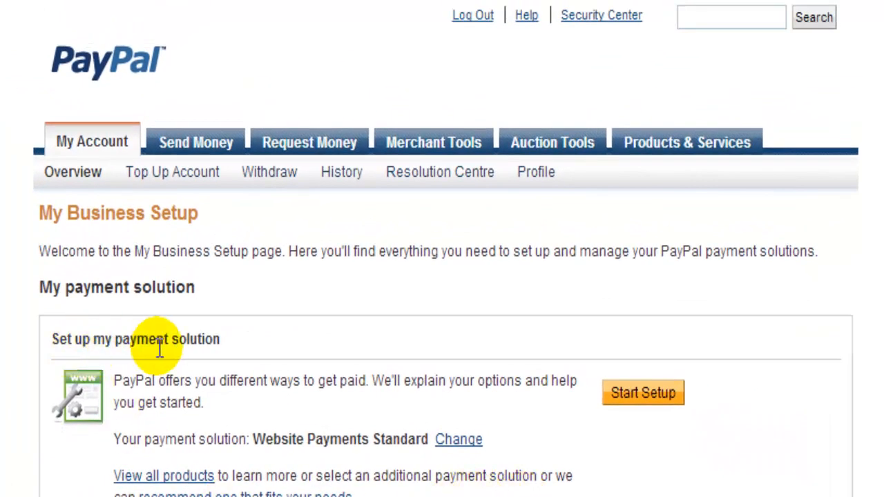
click(643, 394)
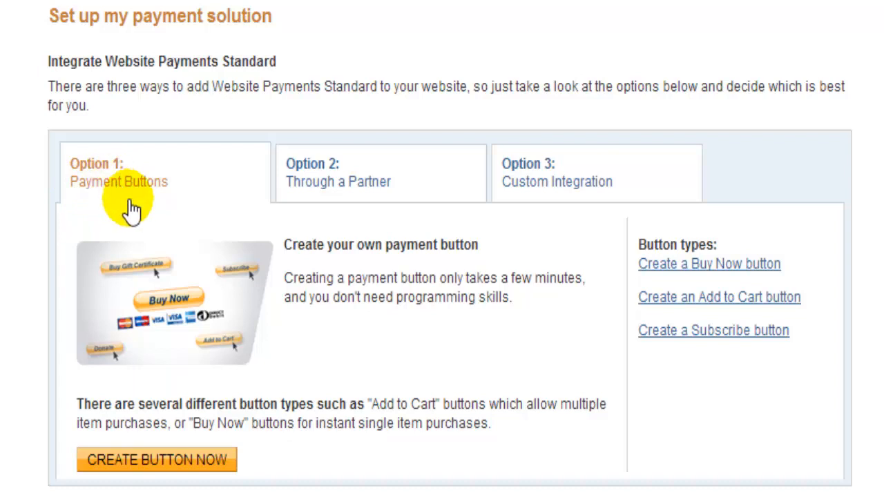
click(338, 181)
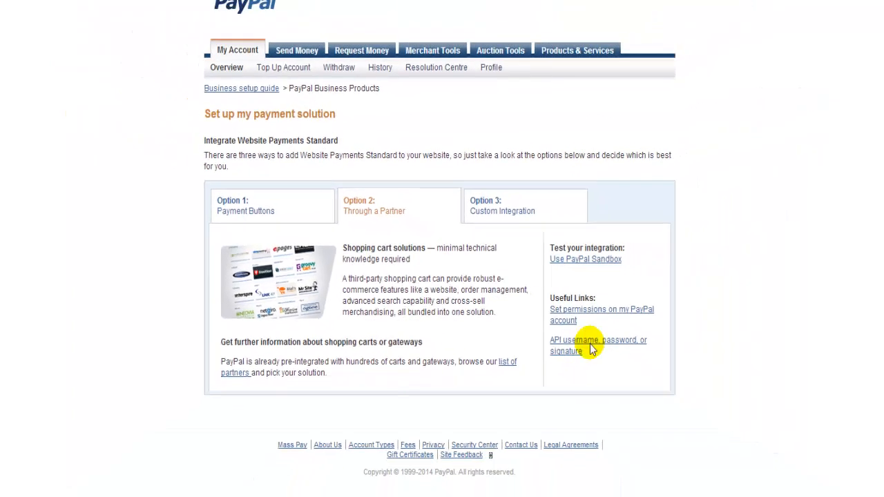
Request API signature credentials through Option 2 of API Access and agree to the API license terms
click(709, 414)
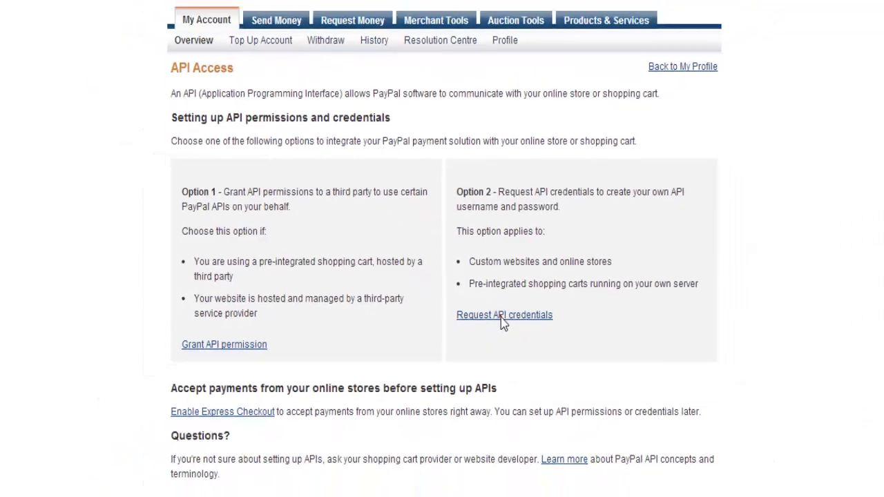
click(529, 349)
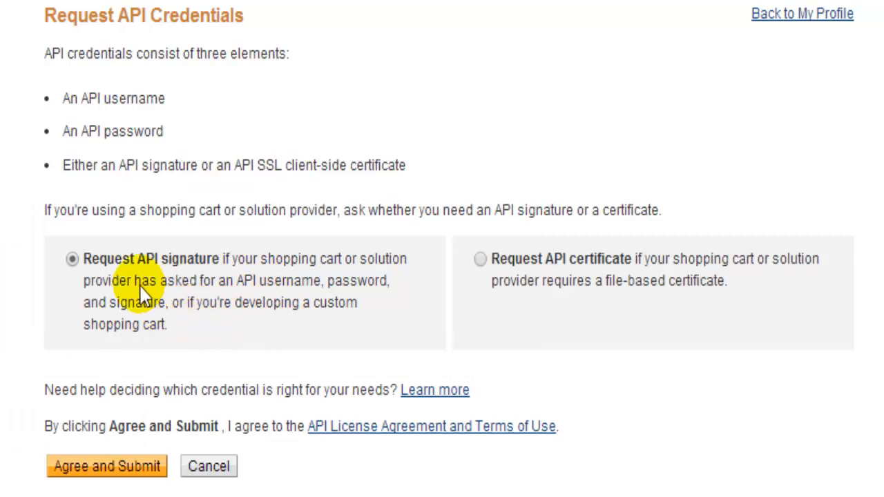
click(86, 476)
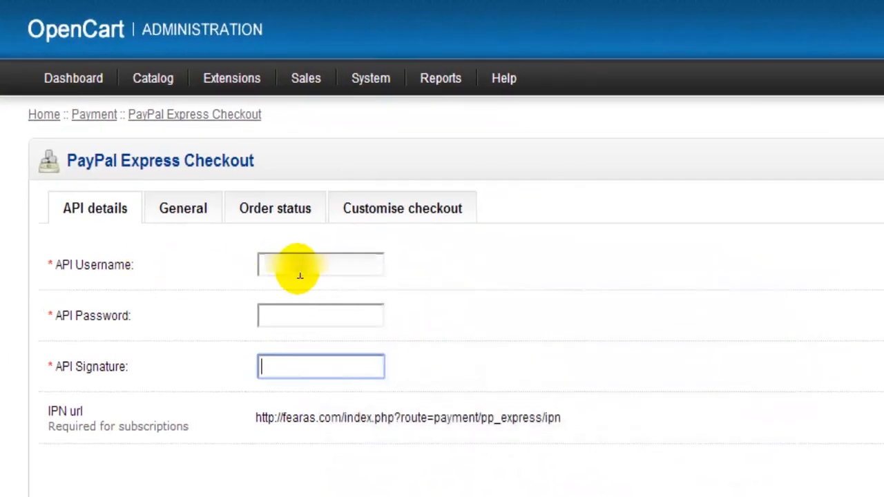
Paste the API username into OpenCart's PayPal Express Checkout settings and copy the API password from PayPal for its field
right_click(300, 275)
click(336, 383)
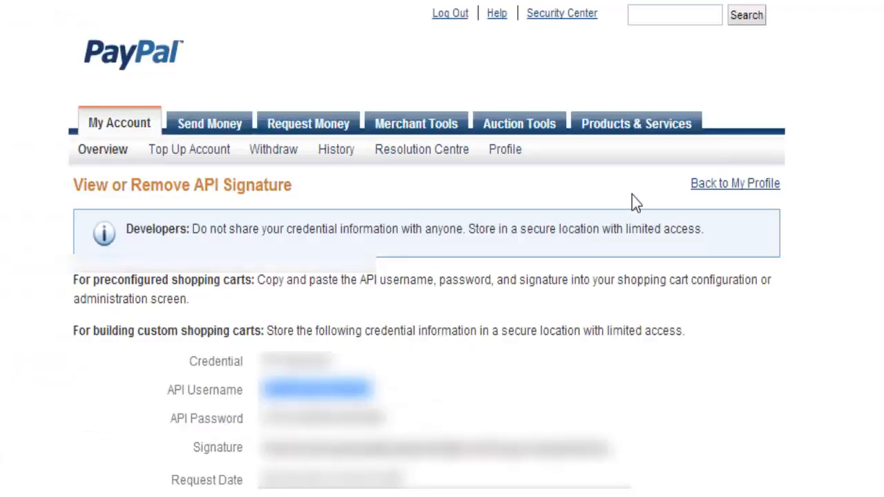
drag(260, 417, 384, 417)
right_click(358, 420)
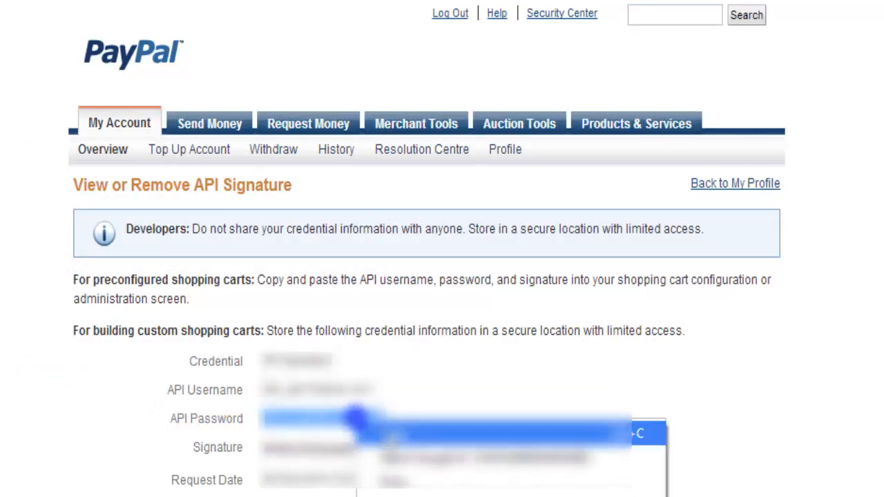
click(379, 429)
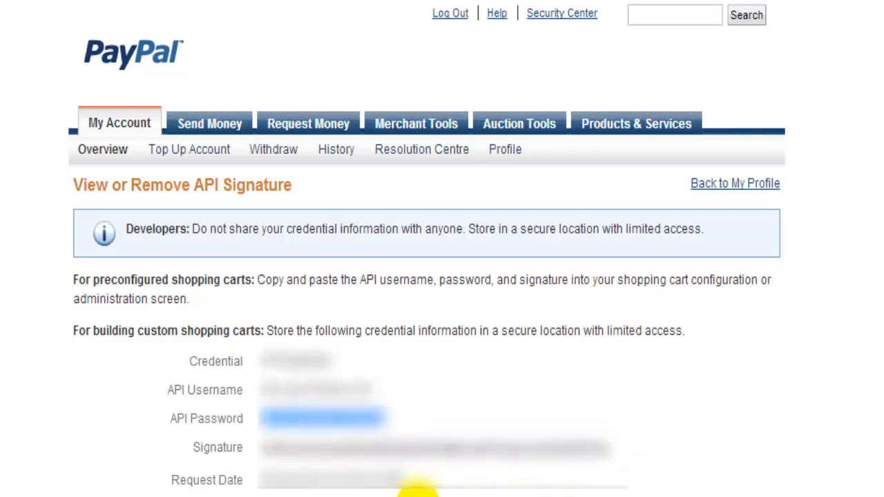
Copy the API signature from PayPal and paste it into OpenCart's API Signature field
double_click(352, 449)
right_click(393, 459)
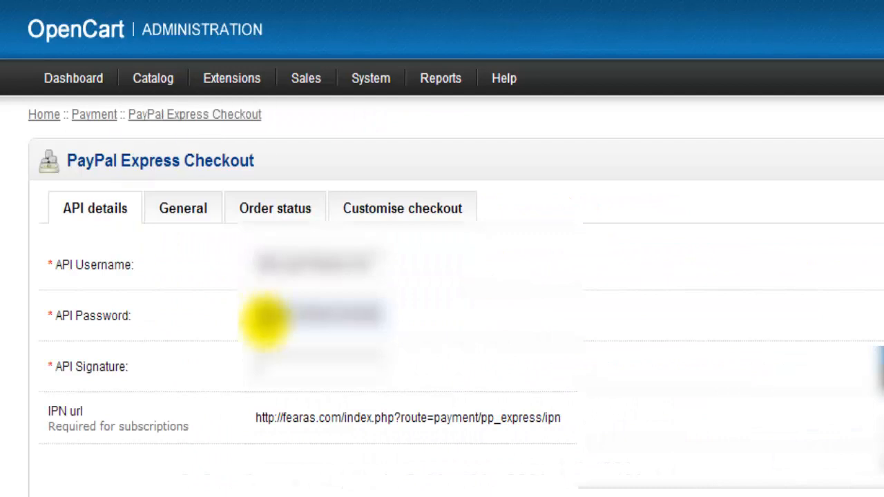
right_click(278, 365)
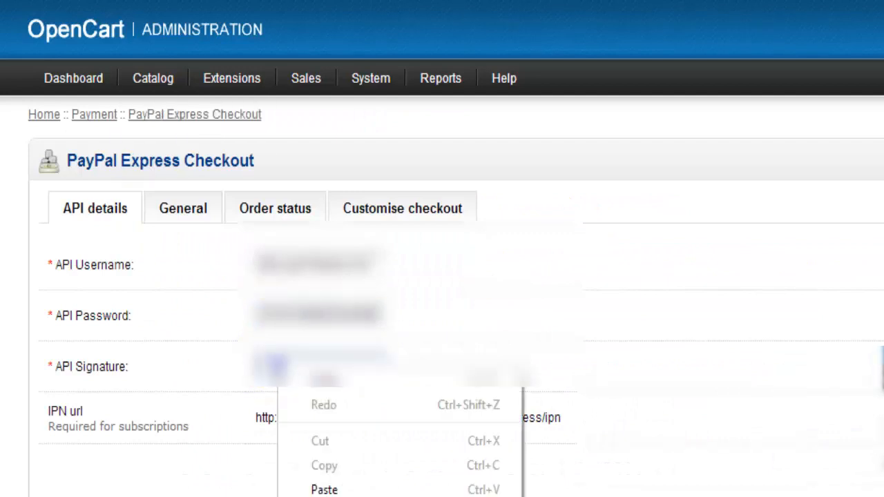
click(320, 489)
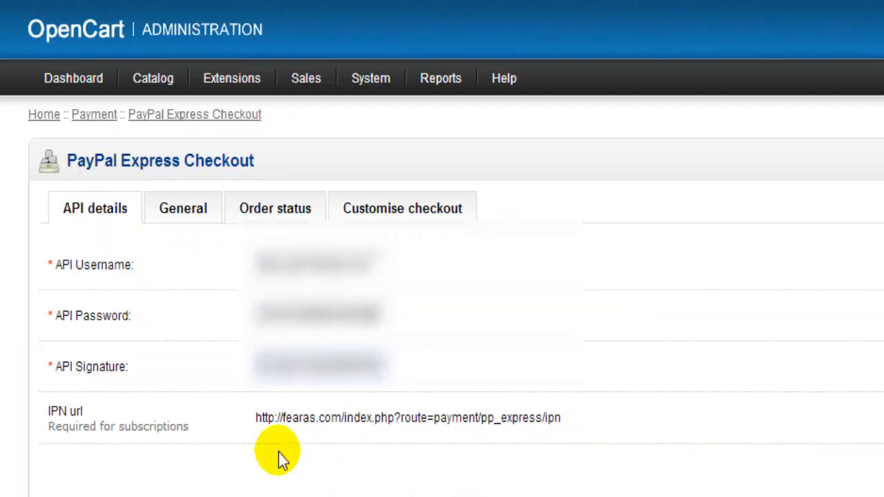
Keep Sale as the transaction method in the General settings and leave the minimum checkout total empty
click(179, 207)
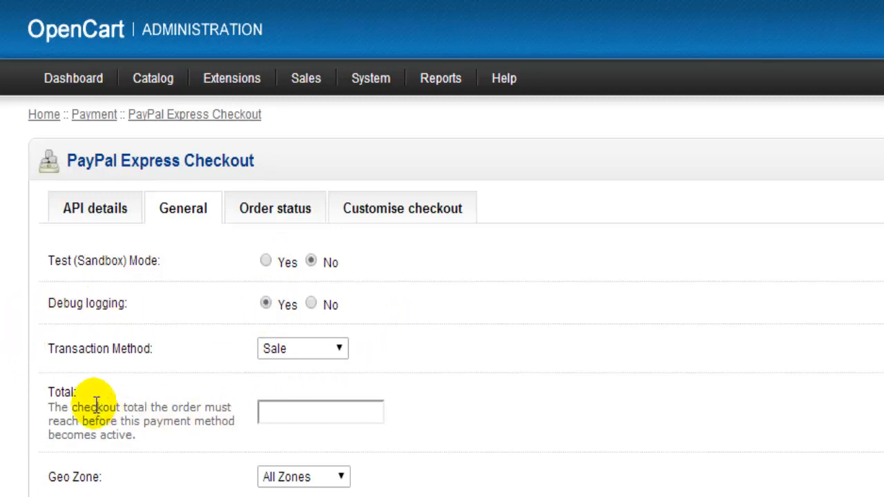
scroll(257, 340, down, 3)
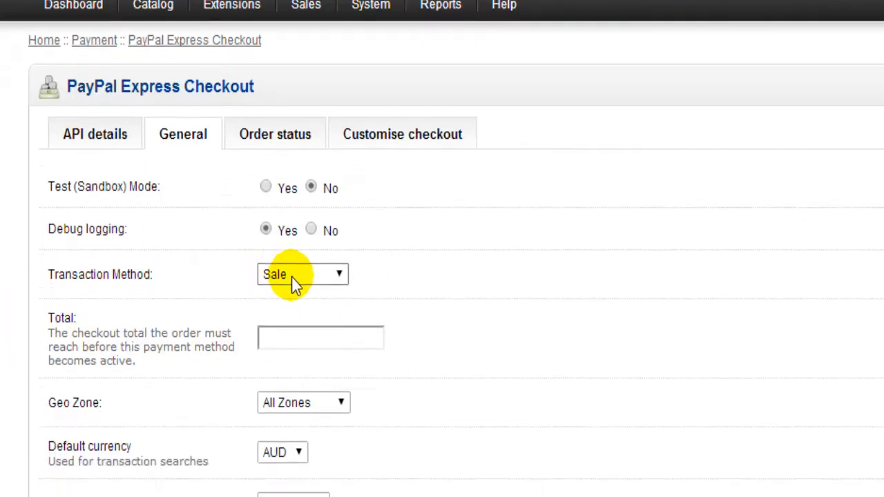
click(341, 226)
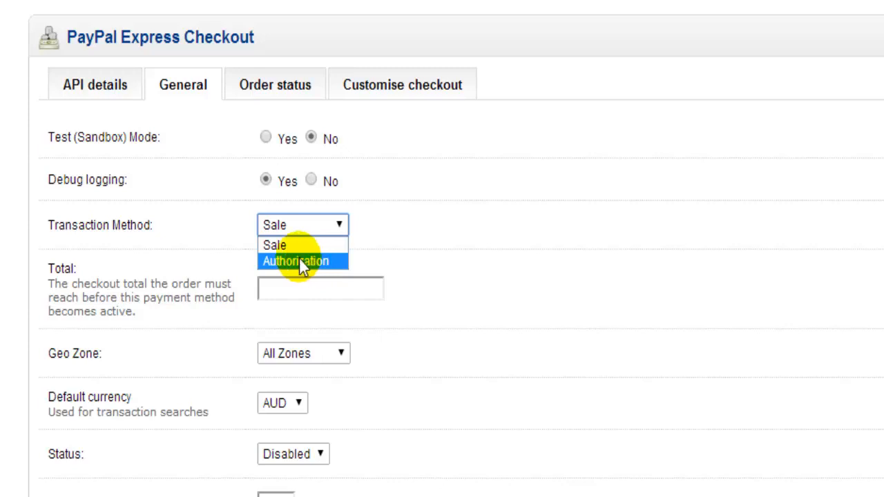
click(283, 246)
click(297, 288)
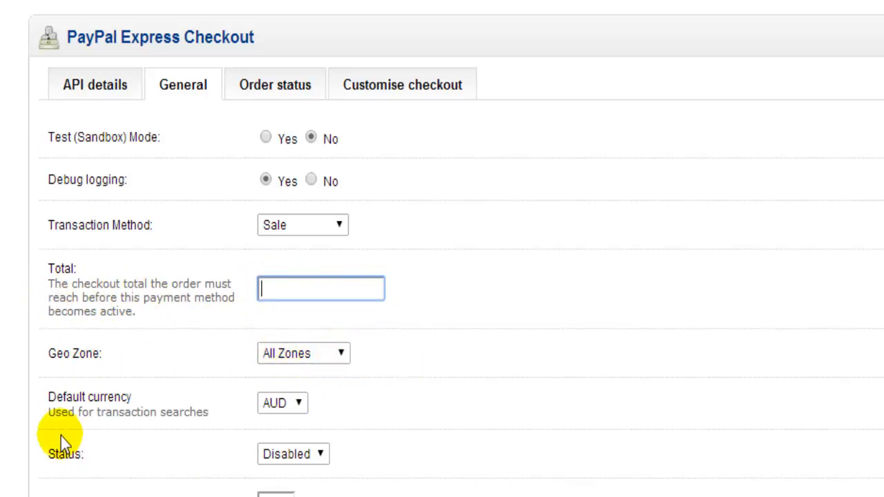
Set the default currency to EUR, the payment method's status to Enabled and its sort order to 1
click(299, 405)
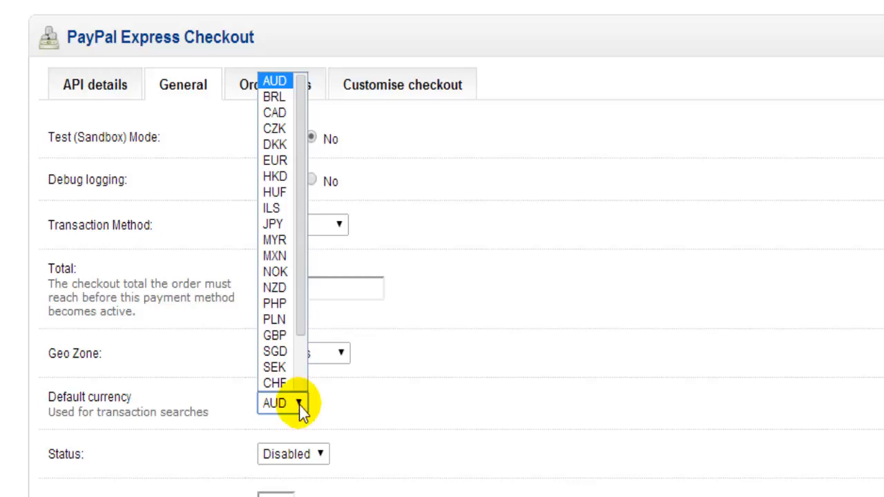
click(274, 159)
click(308, 453)
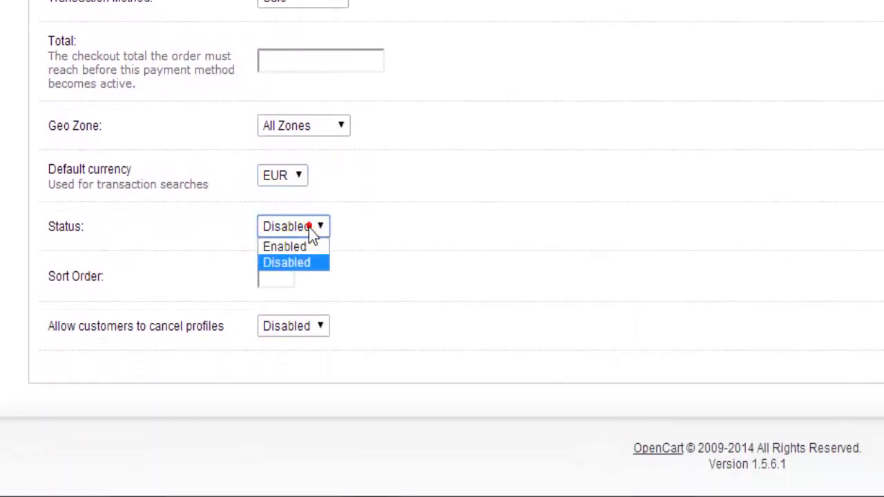
click(296, 247)
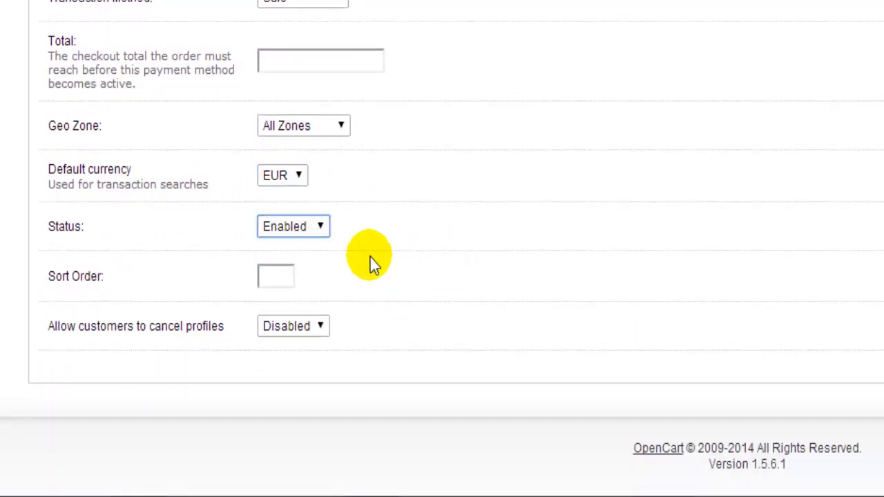
click(290, 275)
text(1)
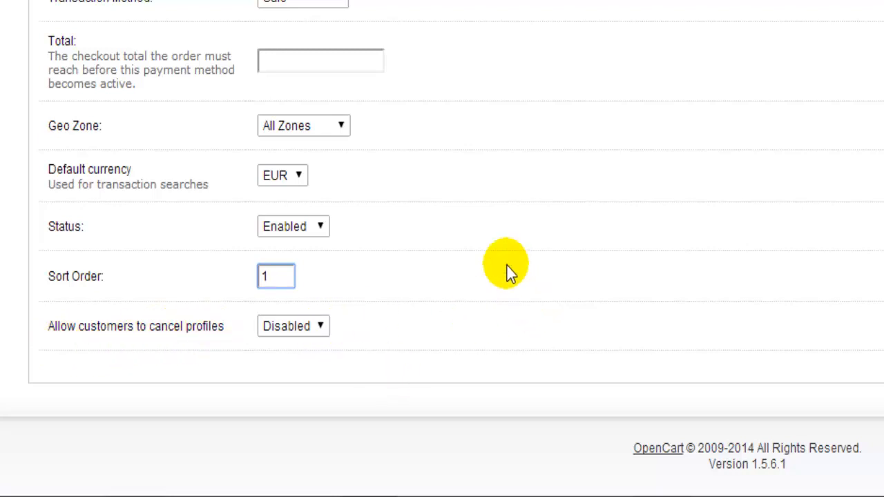
Map every PayPal order status to its matching option, such as Canceled Reversal, Complete for Completed Status, and Processed for Processed Status
scroll(507, 266, up, 4)
click(280, 156)
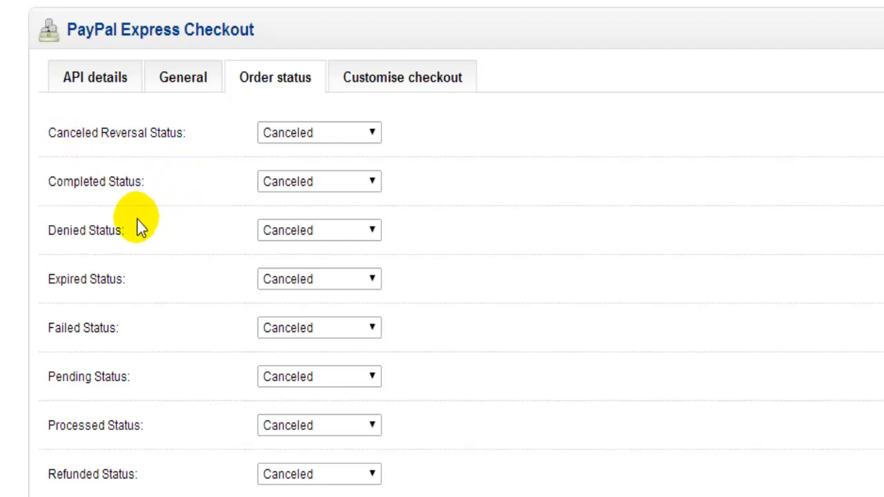
click(369, 134)
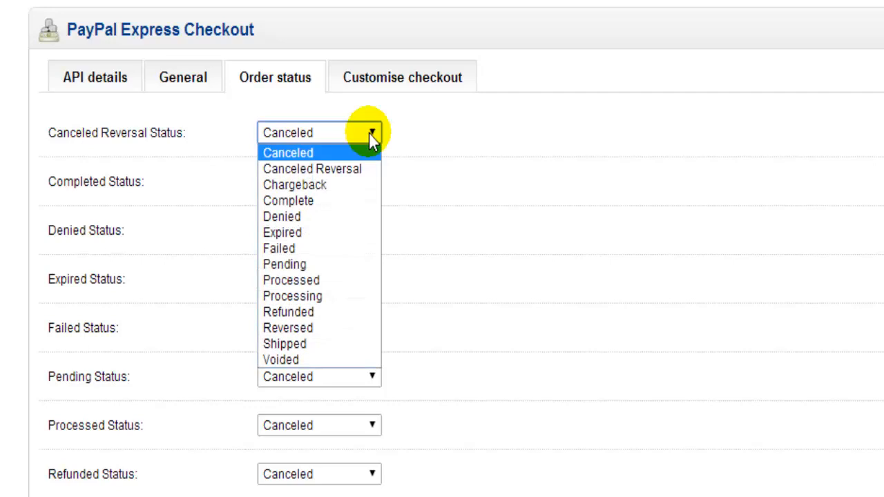
click(350, 167)
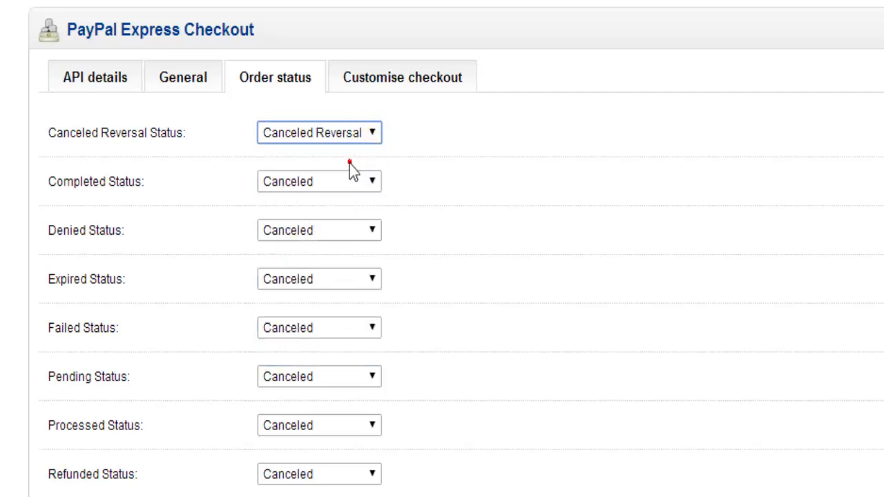
drag(145, 132, 47, 133)
click(371, 182)
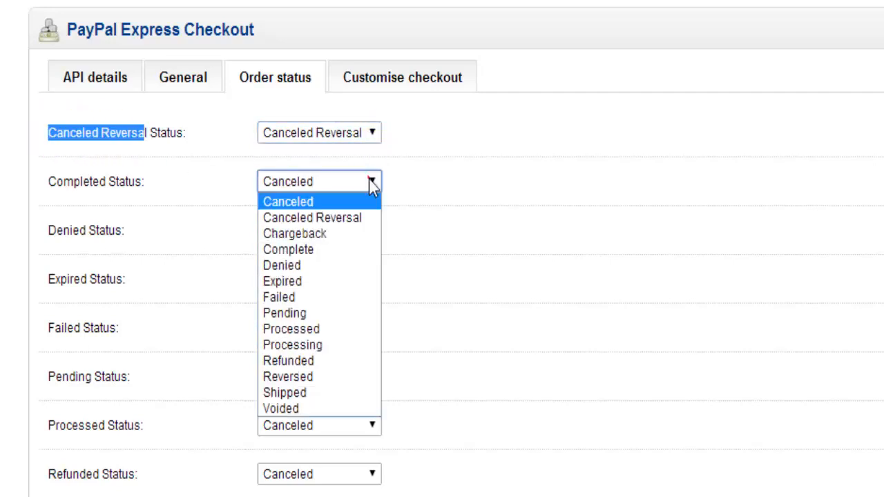
click(310, 249)
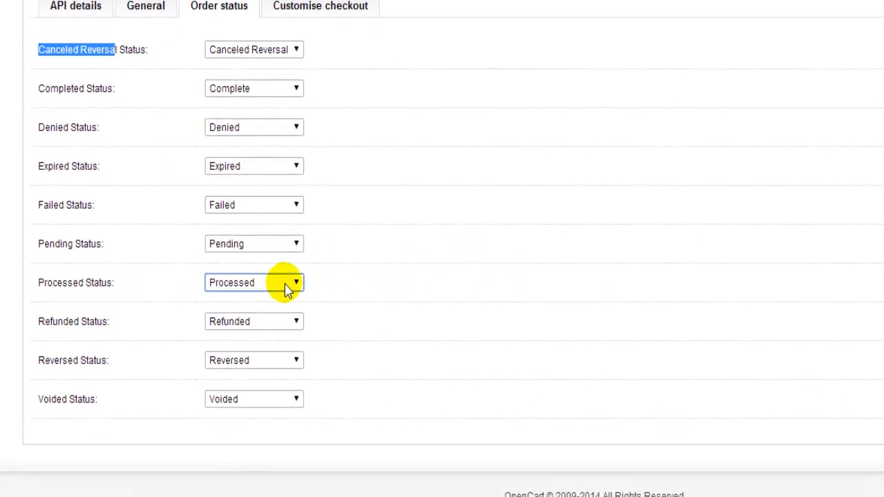
click(292, 342)
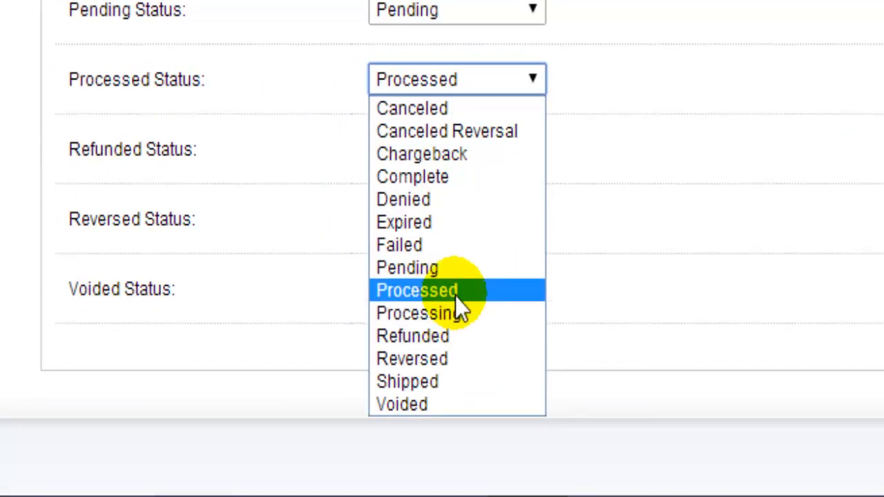
click(456, 288)
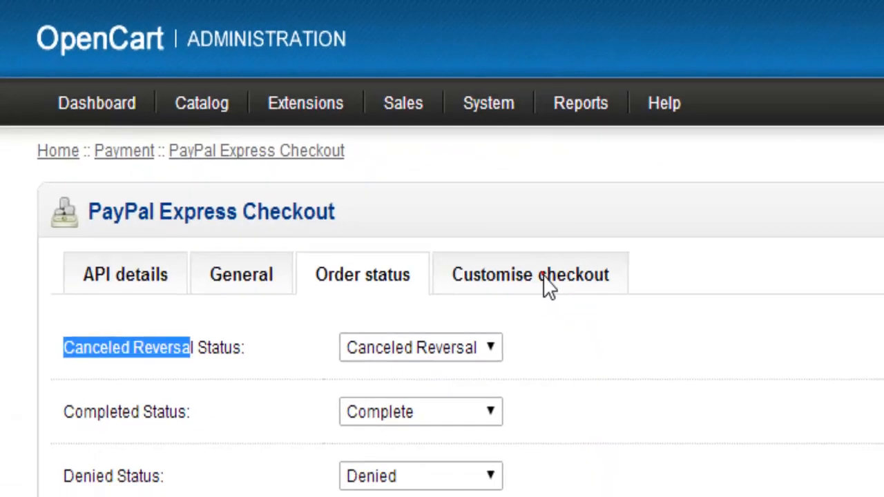
Try enabling Allow notes in the checkout customisation settings and set it back to No
click(593, 307)
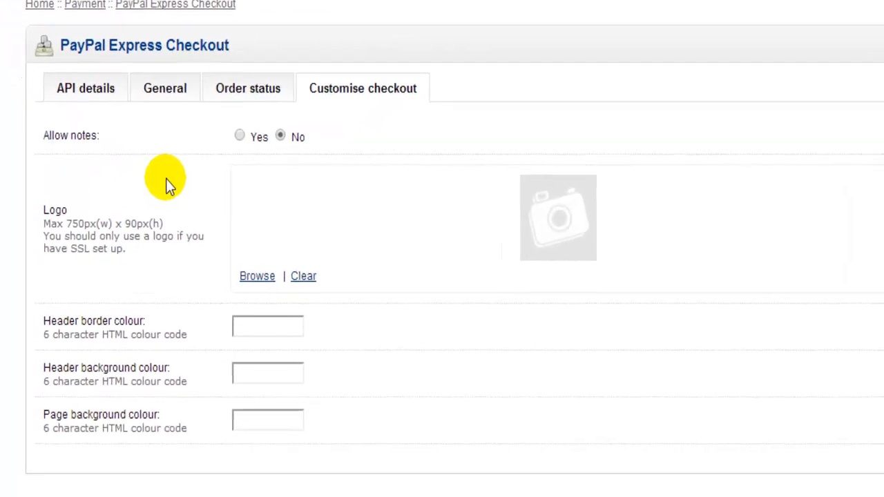
click(200, 196)
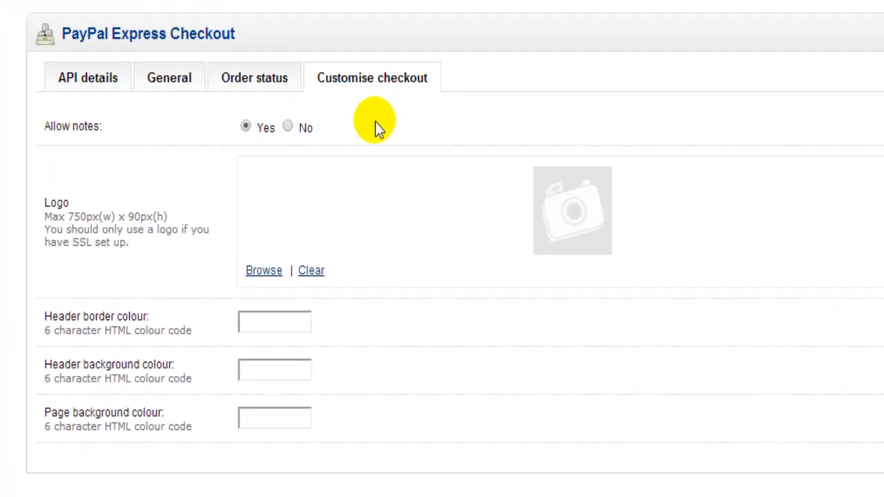
click(288, 127)
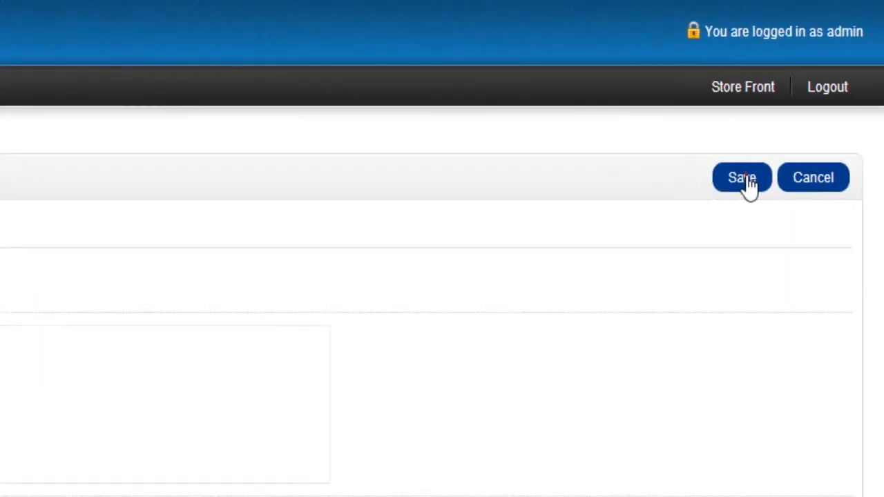
Switch to PayPal, finish viewing the API signature, and open the buyer's experience customisation from My Business Setup
click(741, 178)
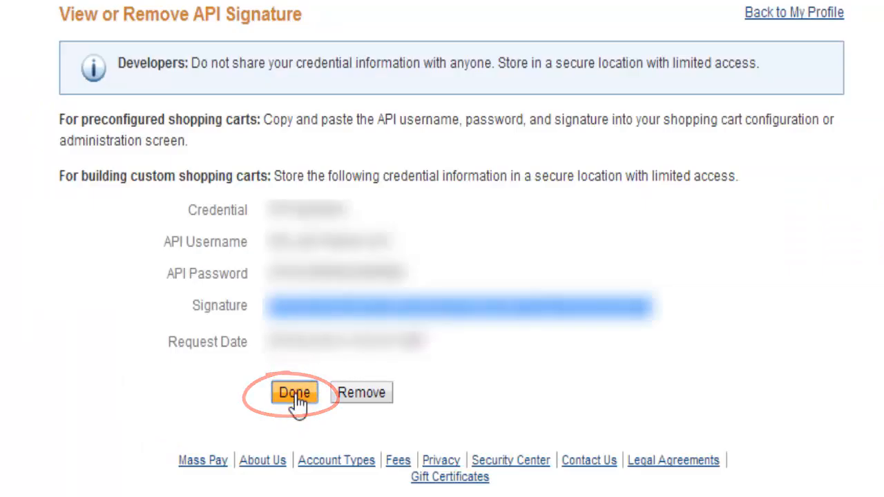
click(294, 393)
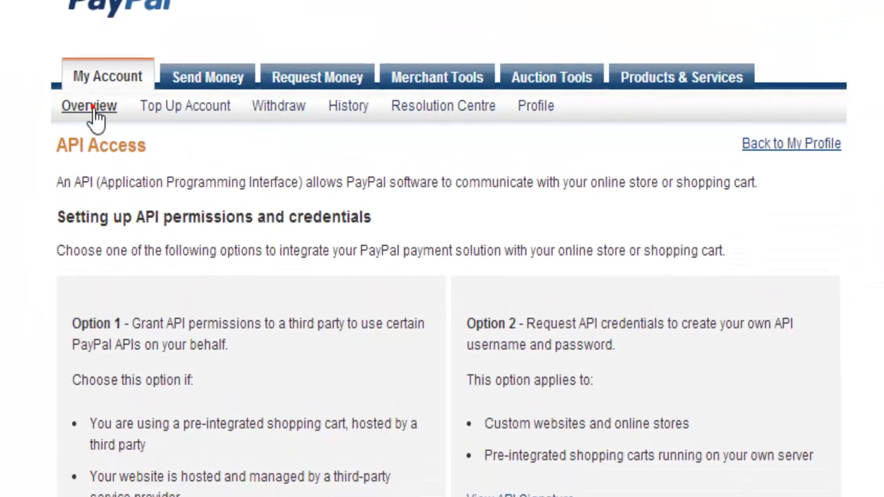
click(91, 107)
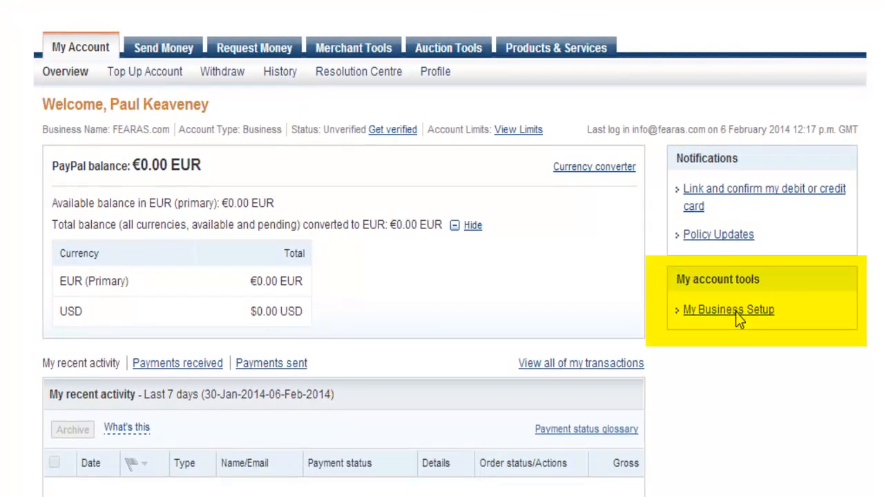
click(735, 310)
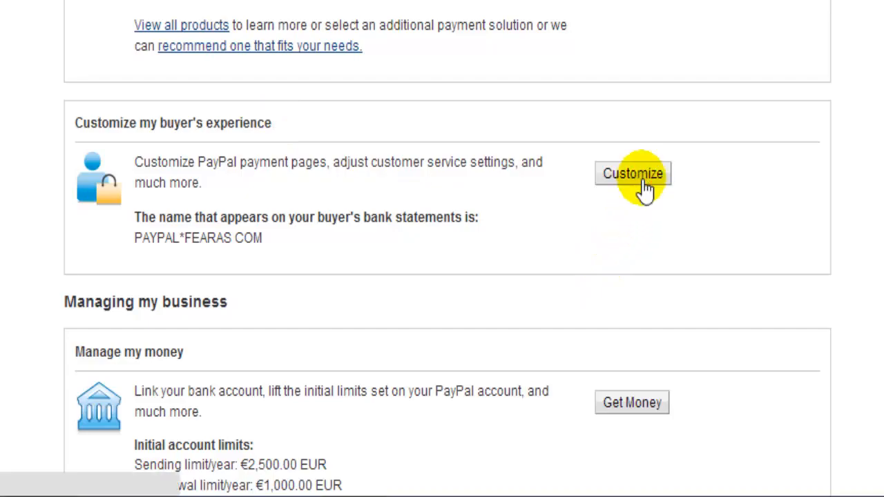
click(642, 187)
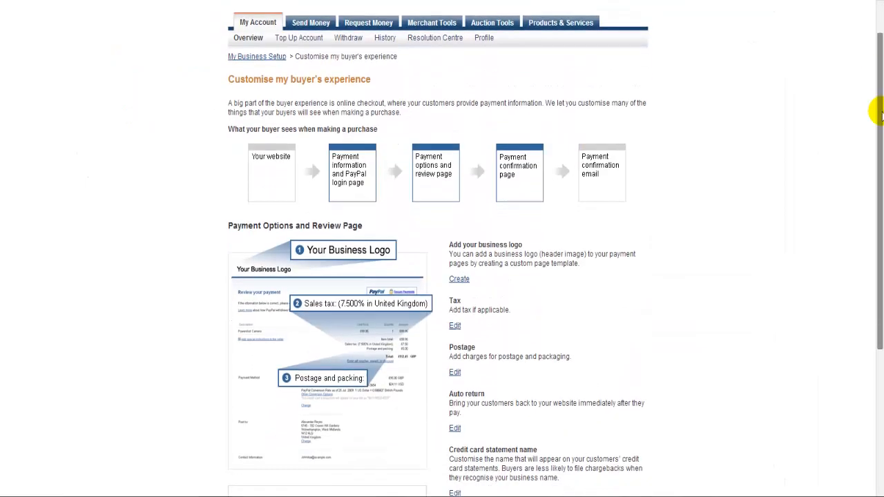
drag(881, 114, 880, 206)
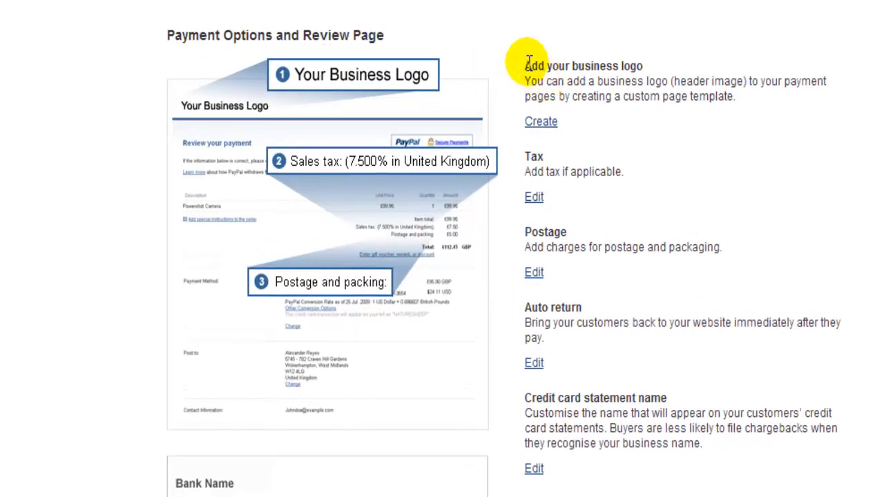
Review the payment page customisation options: business logo, tax, postage, auto return and credit card statement name
drag(524, 65, 642, 65)
click(526, 152)
drag(526, 152, 572, 150)
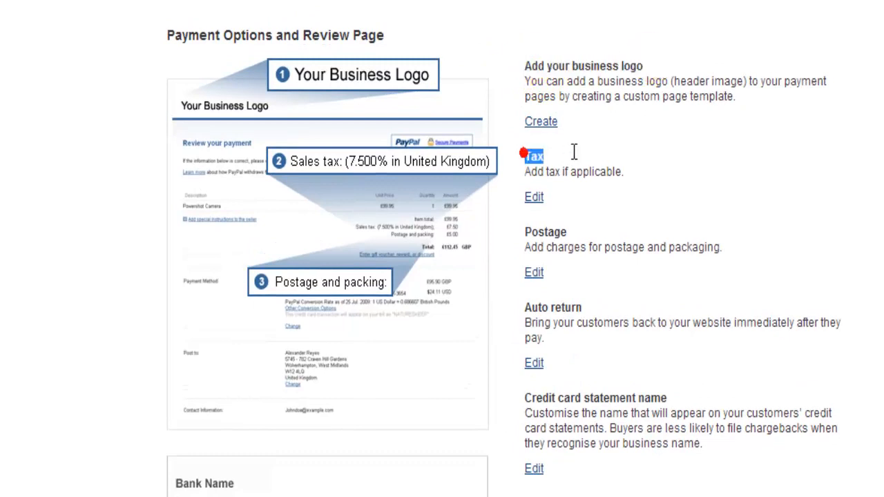
drag(526, 233, 582, 231)
drag(525, 307, 592, 306)
drag(526, 398, 687, 398)
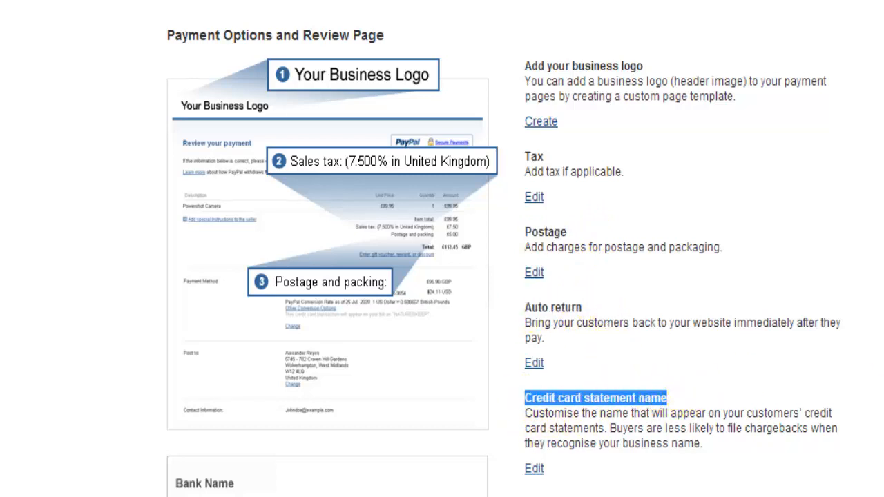
click(685, 394)
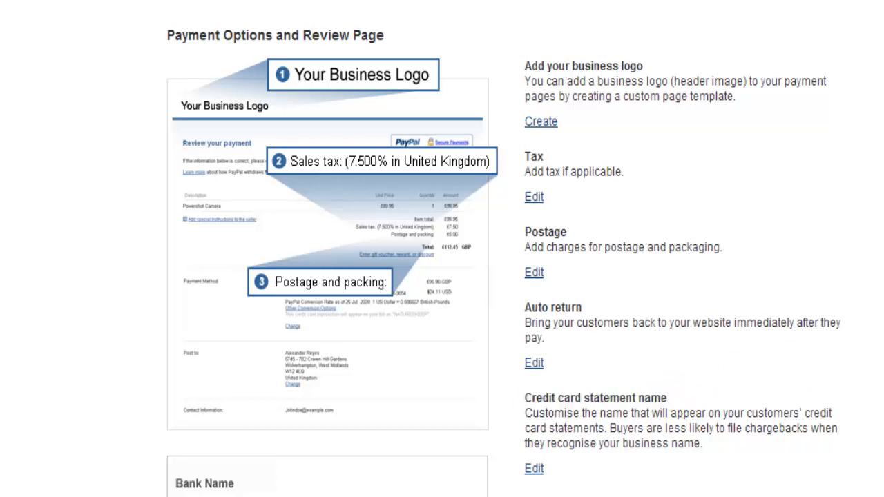
drag(525, 157, 552, 154)
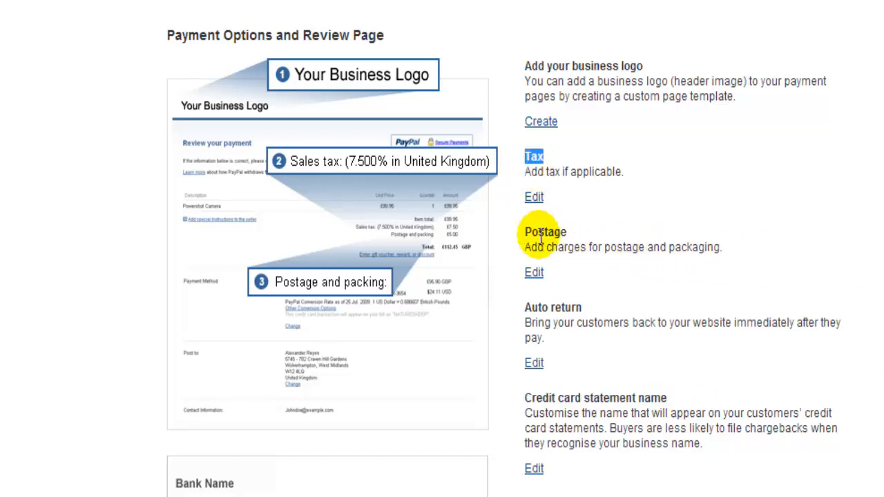
drag(526, 232, 582, 230)
drag(526, 307, 585, 304)
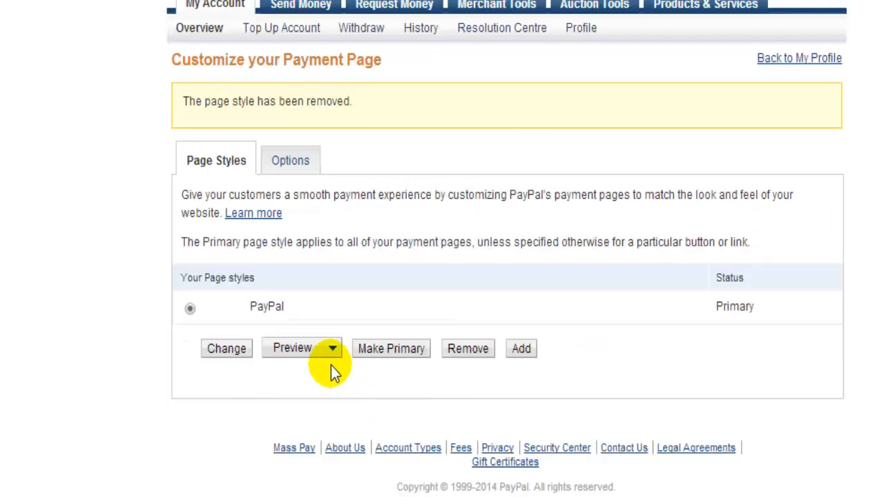
Preview the Enhanced Checkout for the PayPal page style, examine the business name in its header, and close the preview
click(327, 352)
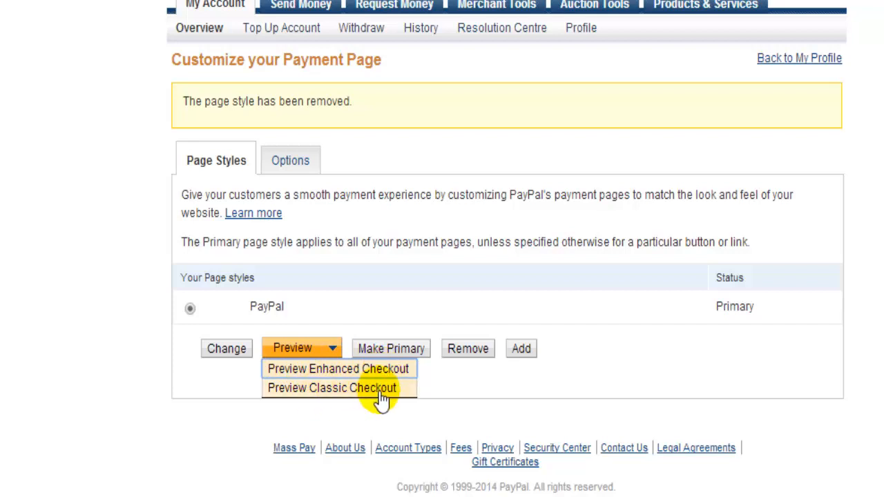
click(324, 369)
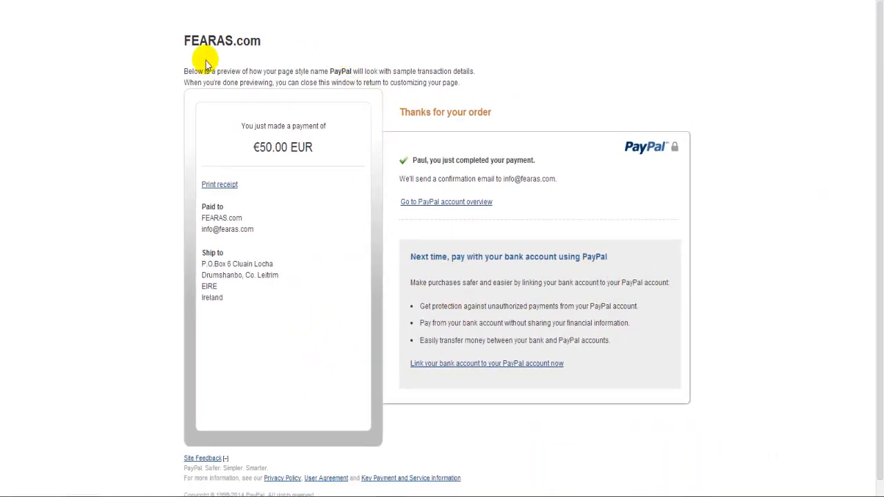
drag(185, 41, 263, 40)
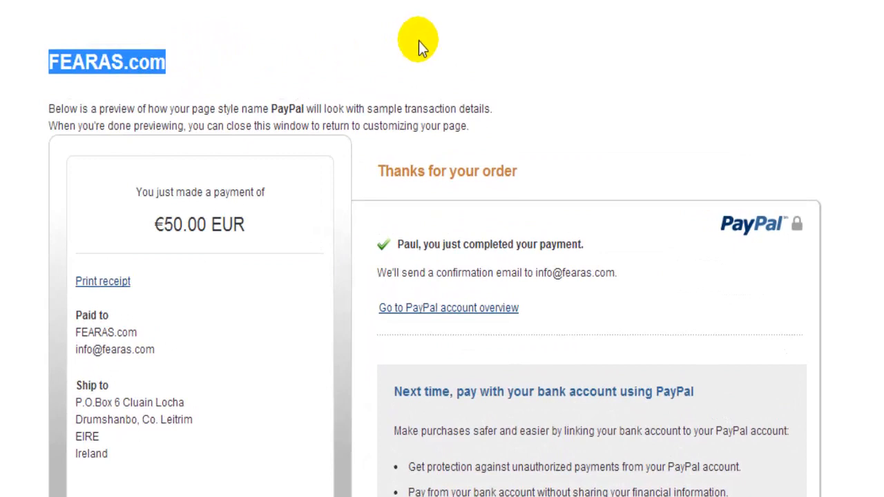
click(418, 41)
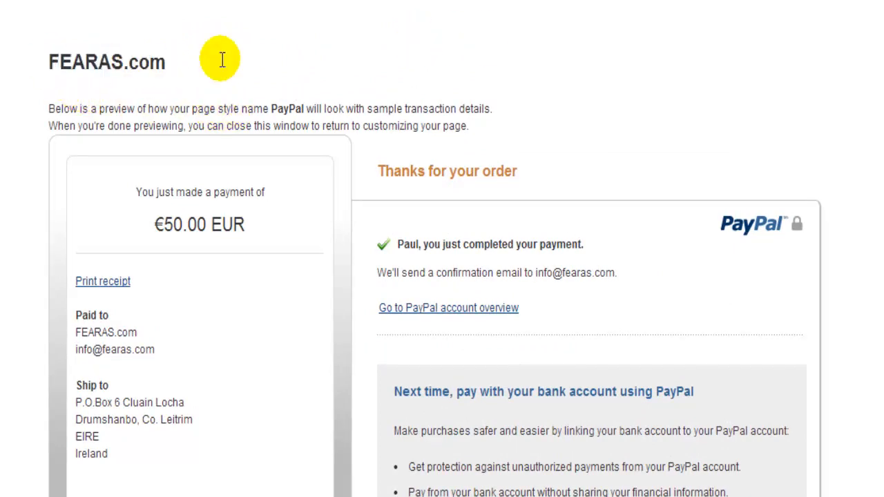
double_click(167, 62)
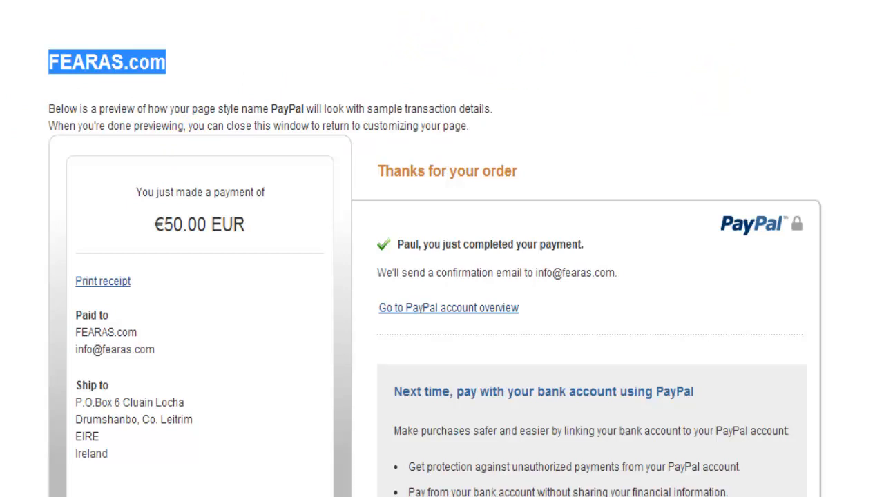
key(ctrl+w)
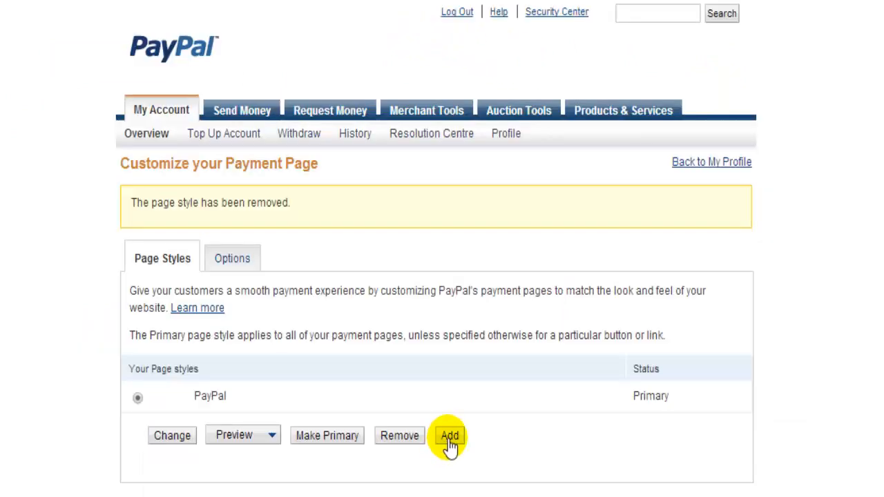
Add a custom page style named Fearas, leaving its logo image URL and cart area gradient colour empty
click(450, 436)
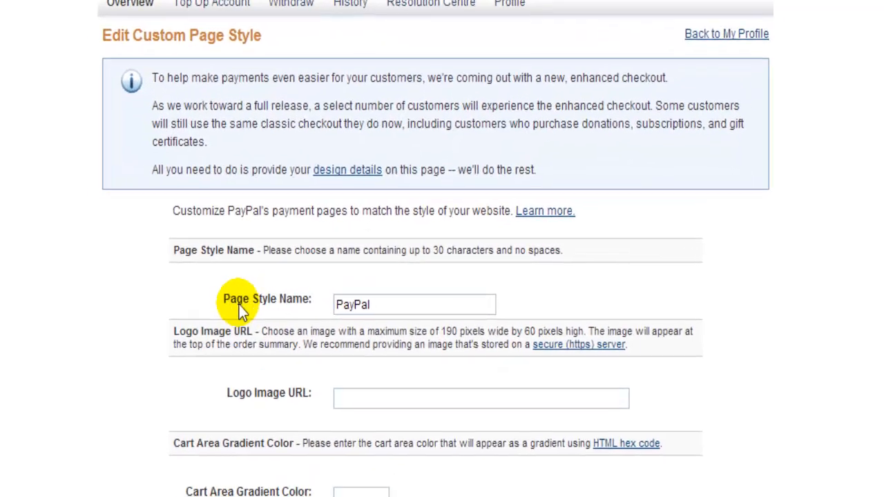
click(369, 304)
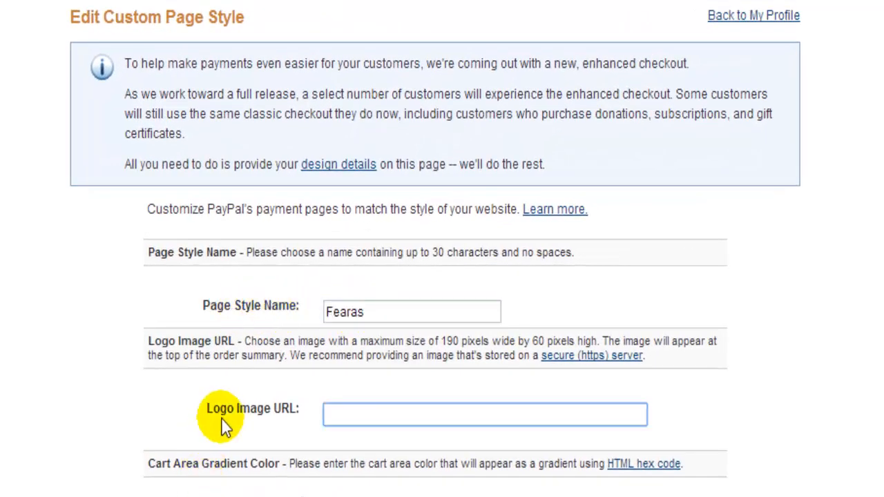
click(472, 468)
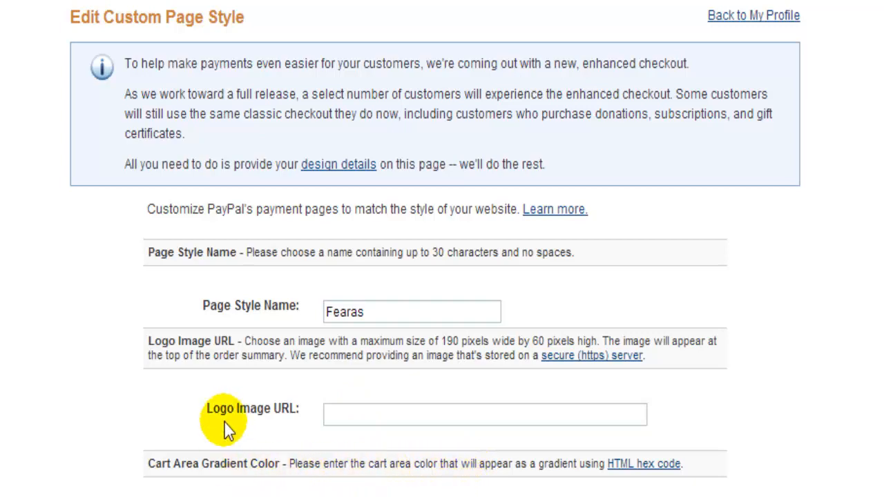
scroll(346, 414, down, 4)
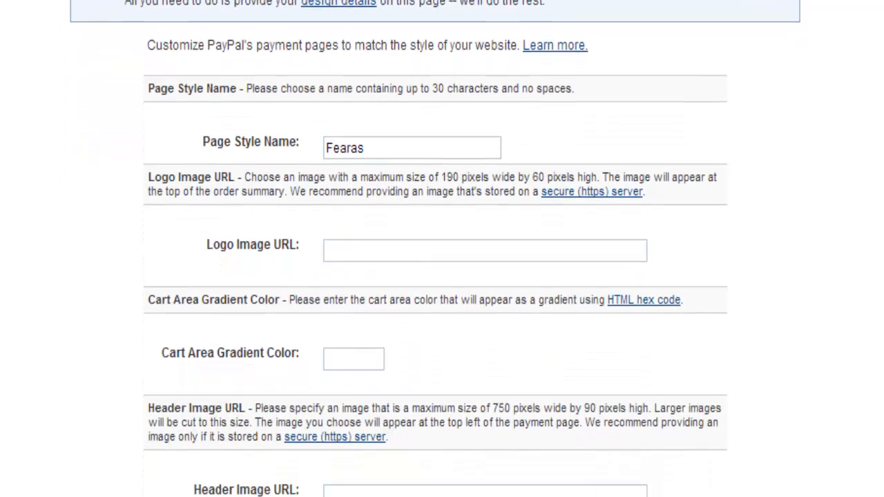
scroll(301, 121, down, 3)
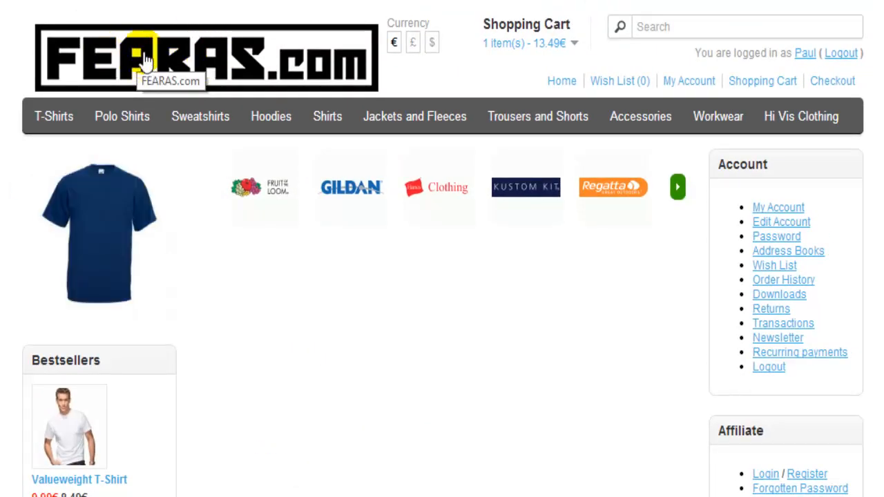
Open the FEARAS.com store's logo image on its own and copy its web address
right_click(143, 54)
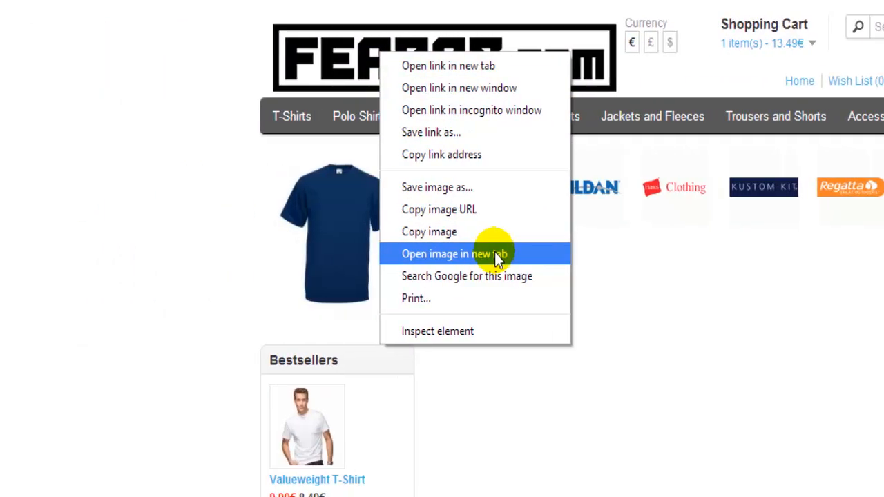
click(495, 266)
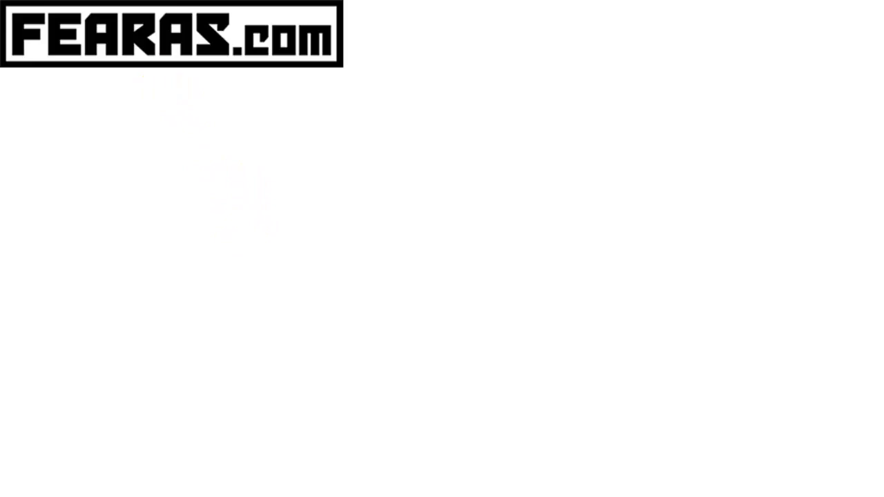
right_click(211, 1)
click(245, 49)
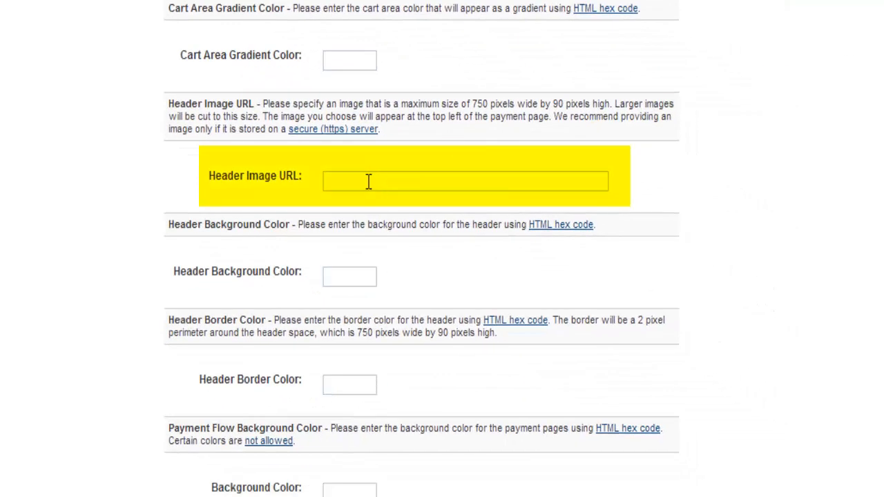
Paste the copied logo address as the Header Image URL, leave the colours empty, and save the page style
right_click(366, 182)
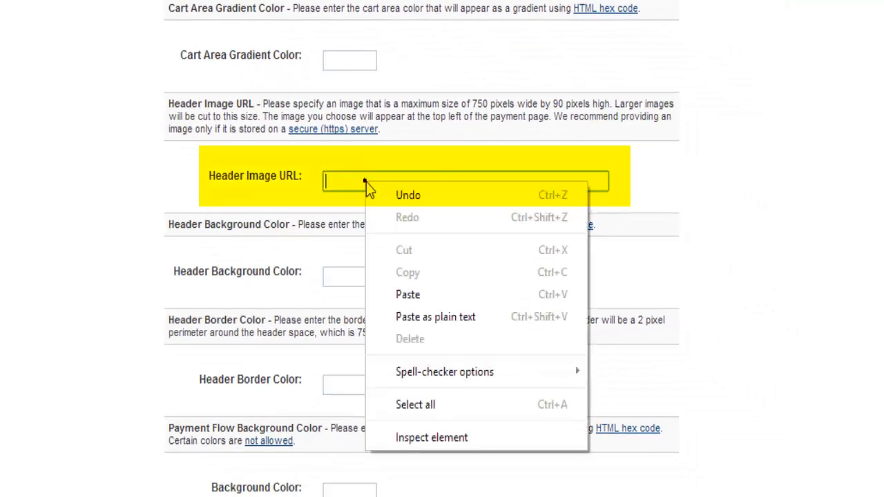
click(404, 294)
scroll(867, 249, down, 1)
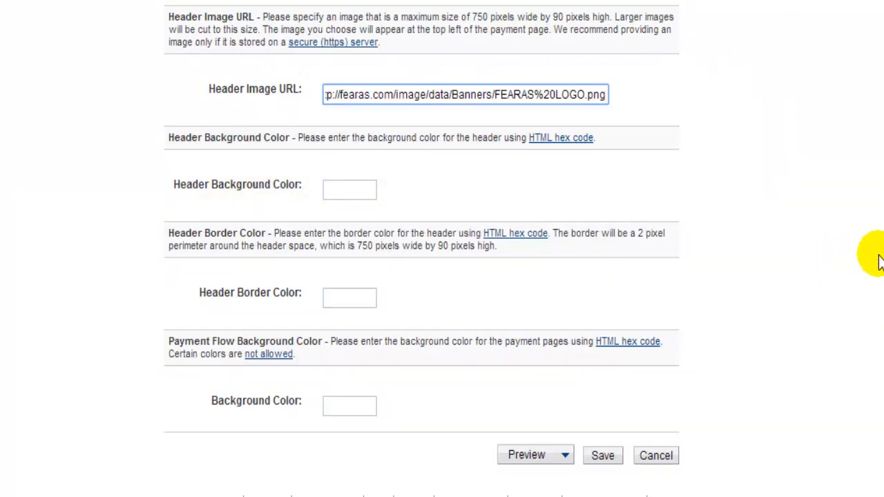
scroll(878, 256, down, 1)
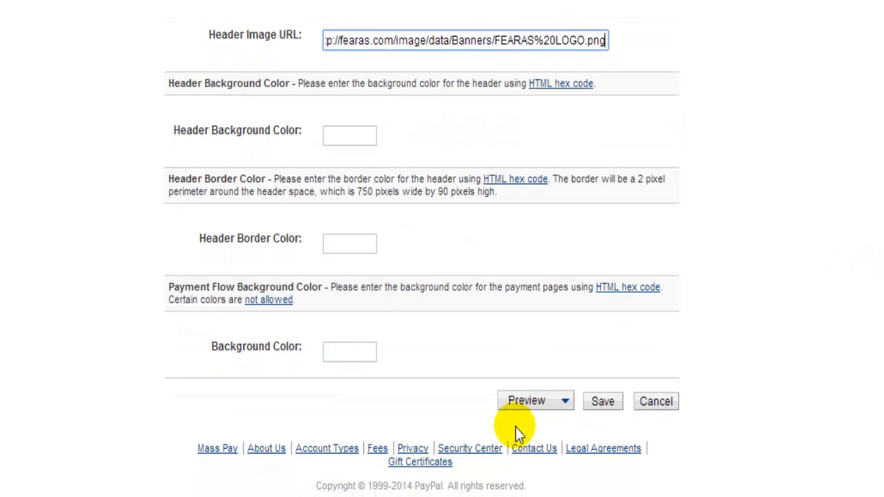
click(608, 402)
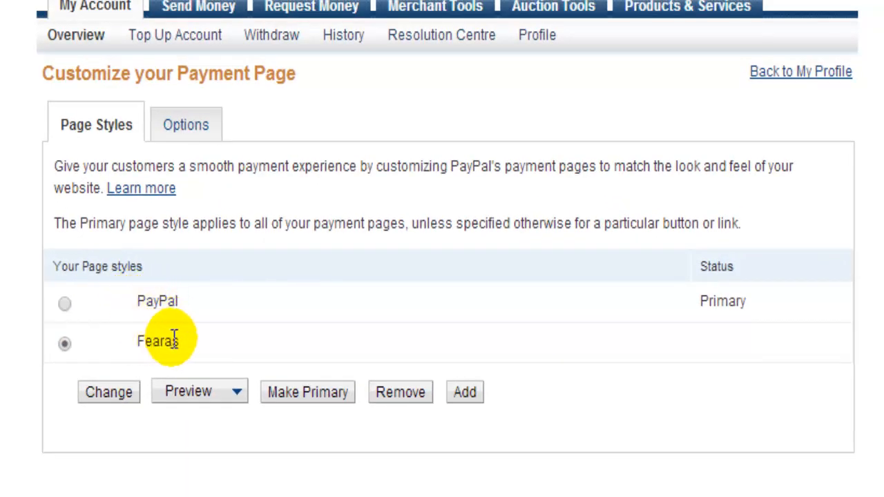
Preview the Enhanced Checkout for the Fearas page style, check the logo in the header, and close the preview
click(237, 392)
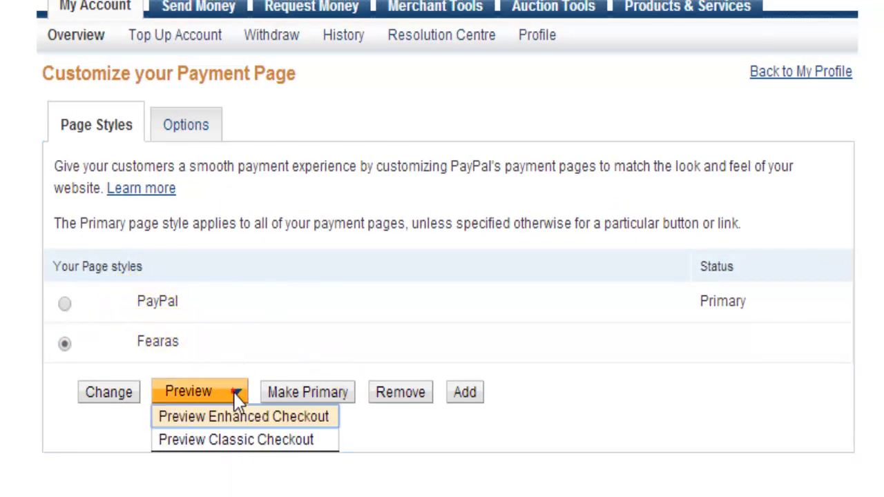
click(231, 421)
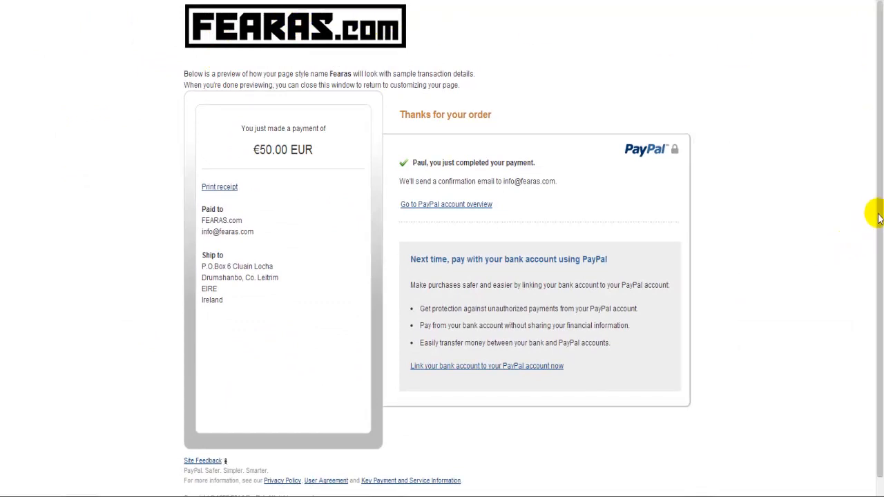
drag(881, 216, 882, 167)
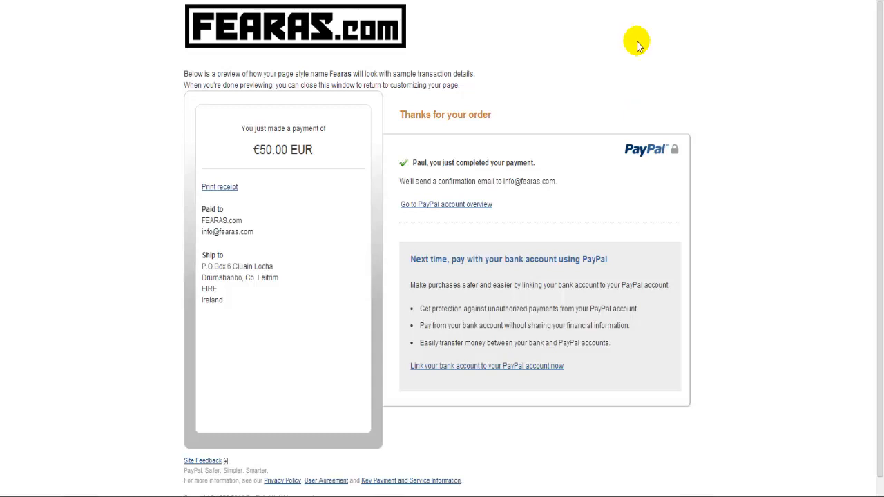
click(621, 1)
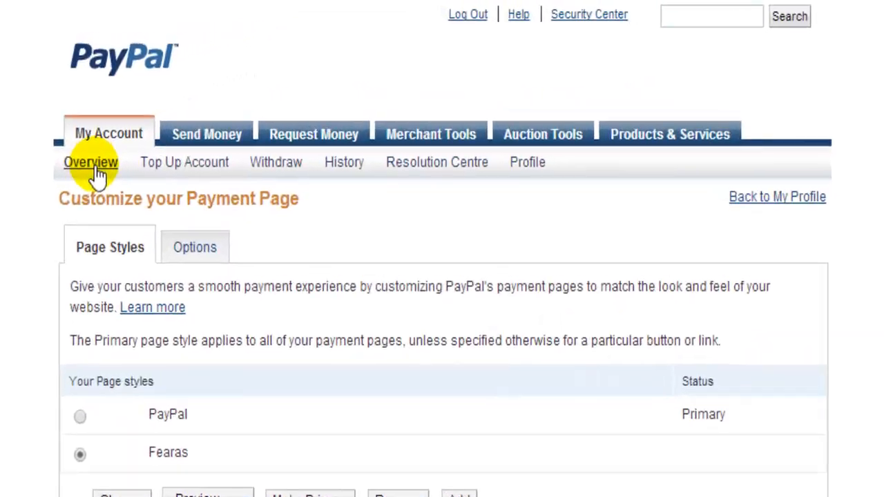
Return to the buyer's experience customisation through My Business Setup and open the credit card statement name for editing
click(248, 89)
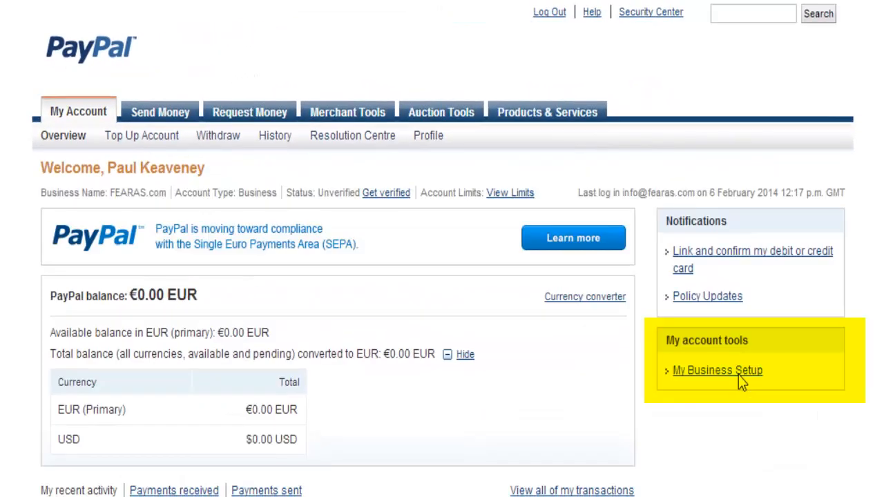
click(738, 374)
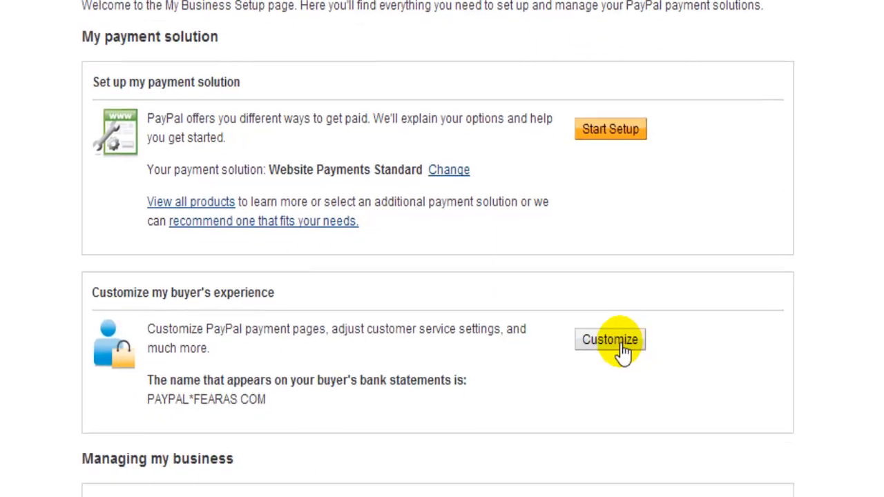
click(620, 348)
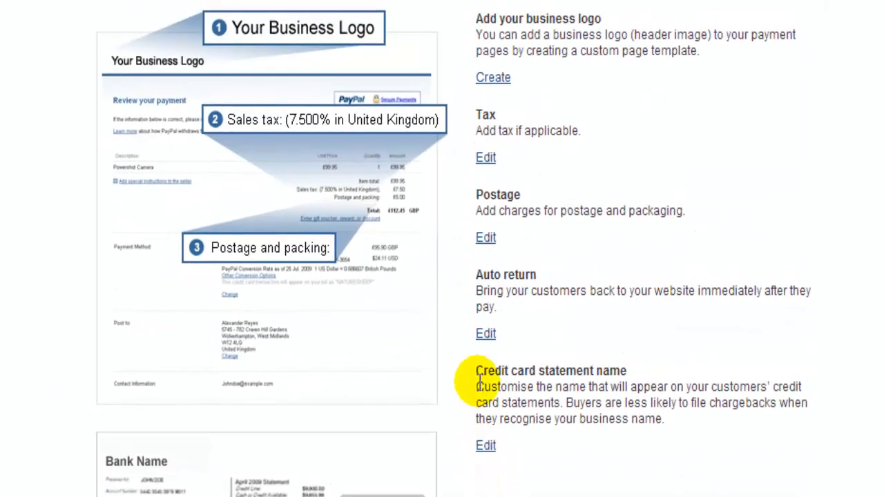
drag(476, 370, 642, 373)
click(485, 446)
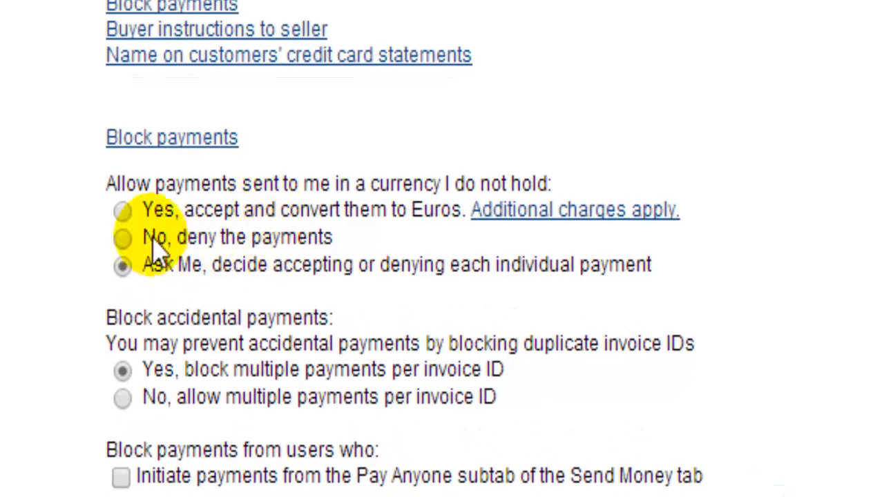
Choose to accept and convert payments in currencies not held to Euros, and check both credit card statement names
click(123, 211)
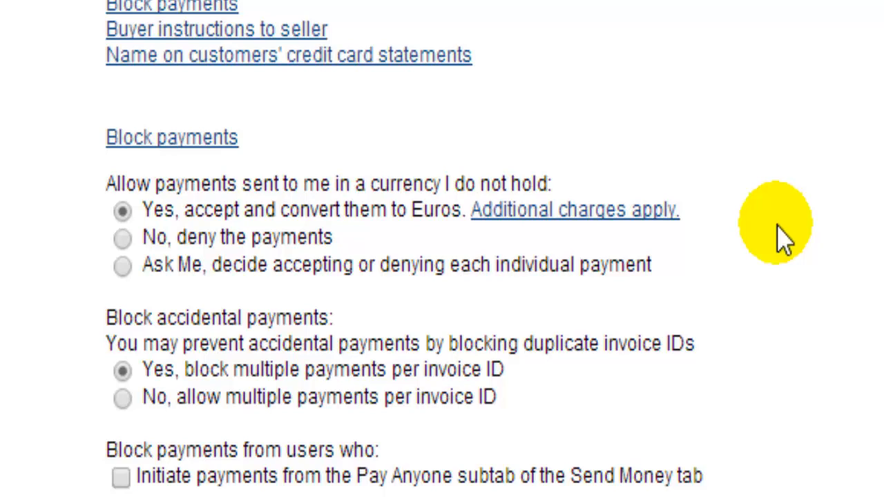
scroll(442, 248, down, 5)
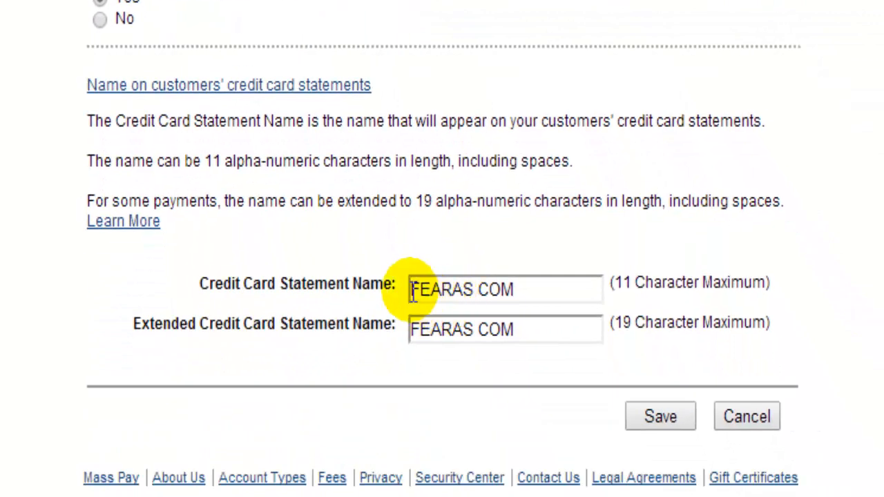
drag(412, 289, 512, 289)
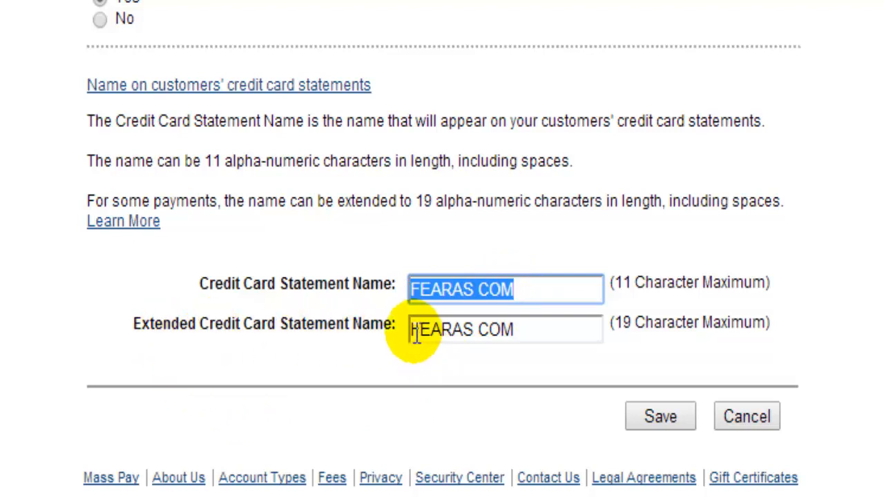
drag(410, 330, 562, 352)
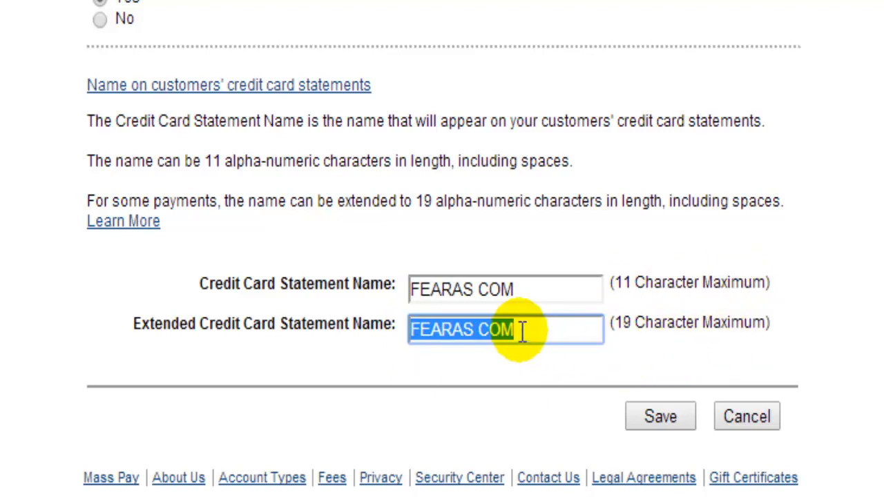
click(532, 289)
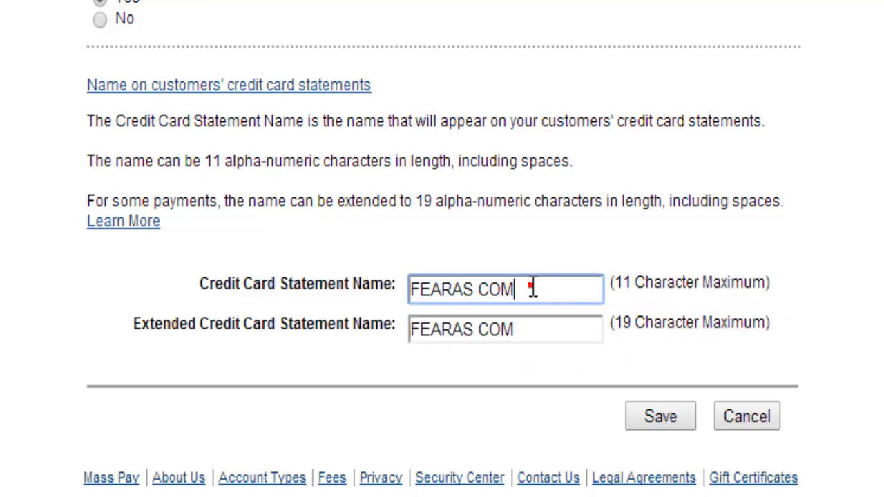
click(542, 331)
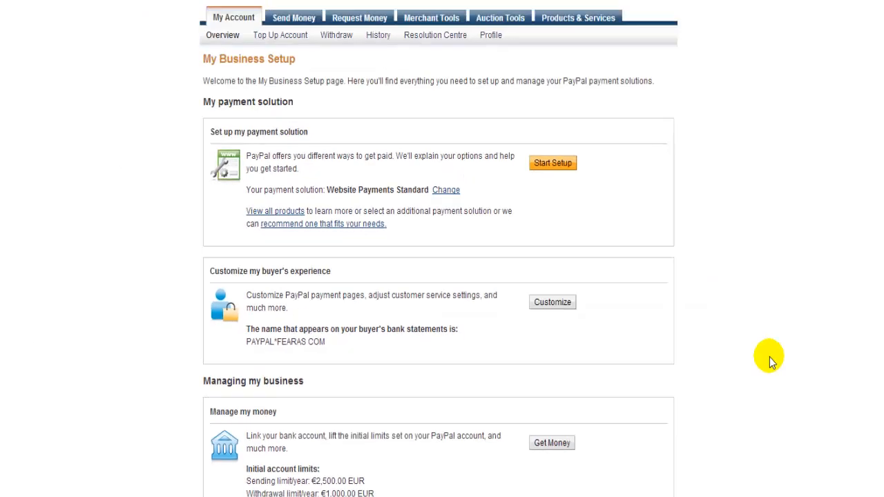
scroll(730, 370, down, 4)
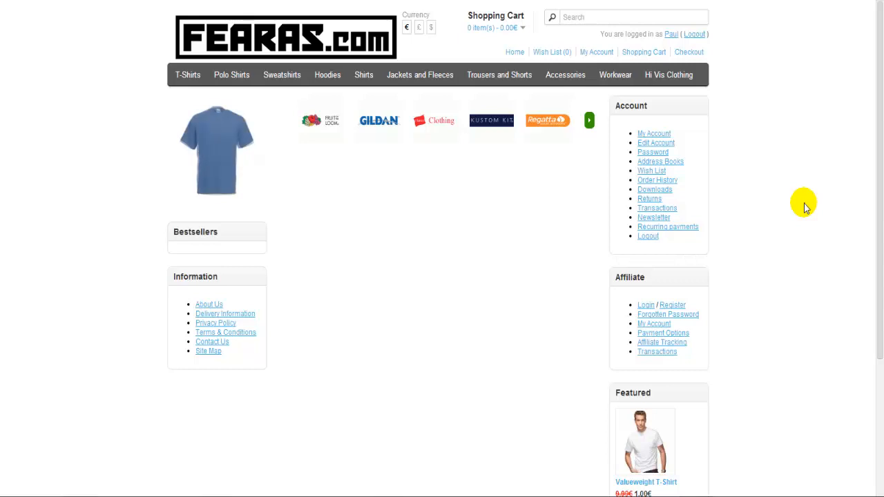
On the FEARAS.com storefront, open the featured Valueweight T-Shirt and choose size Small 38-40 in Black
drag(876, 141, 878, 197)
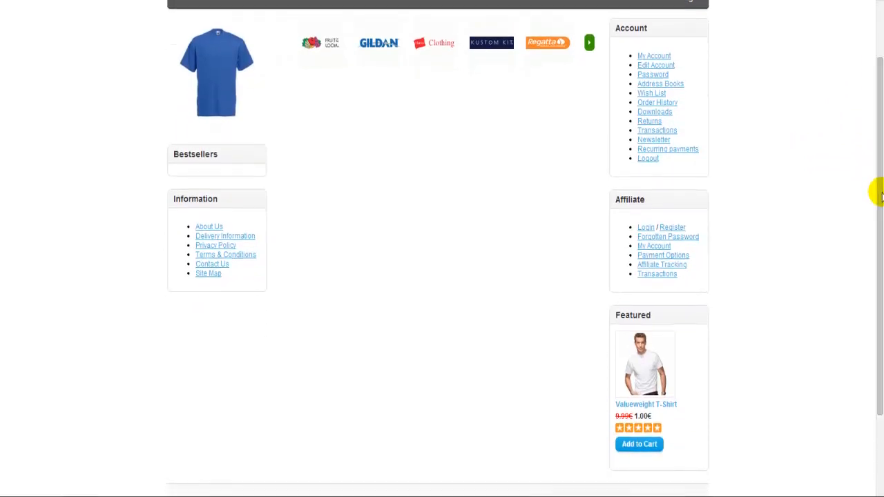
click(650, 366)
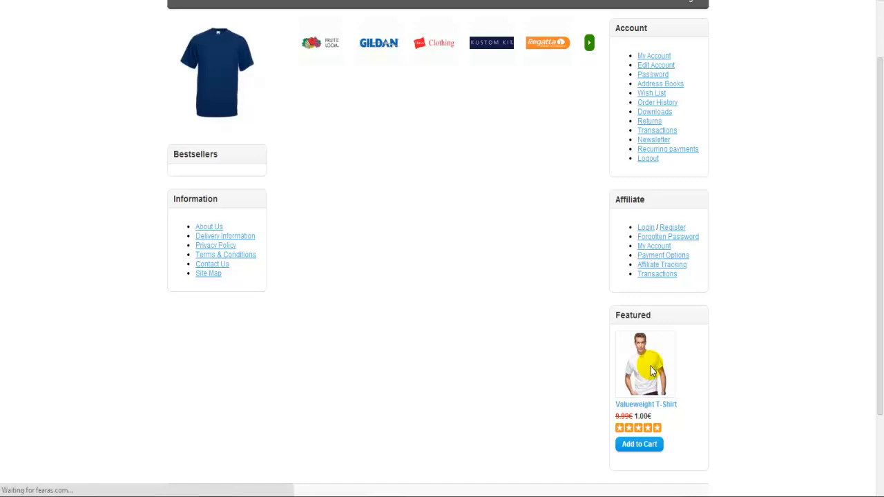
click(356, 236)
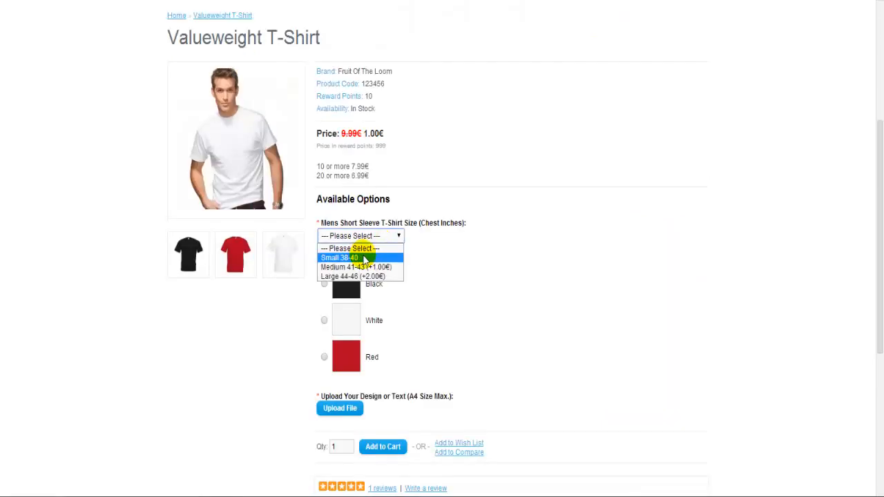
click(343, 255)
click(324, 283)
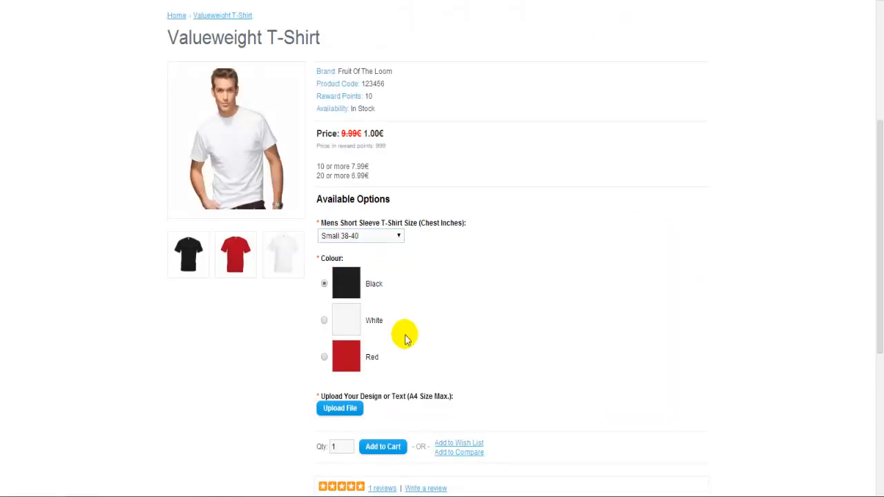
Upload paypal-banner_with_major_cards as the T-shirt's design and add the shirt to the cart
click(343, 410)
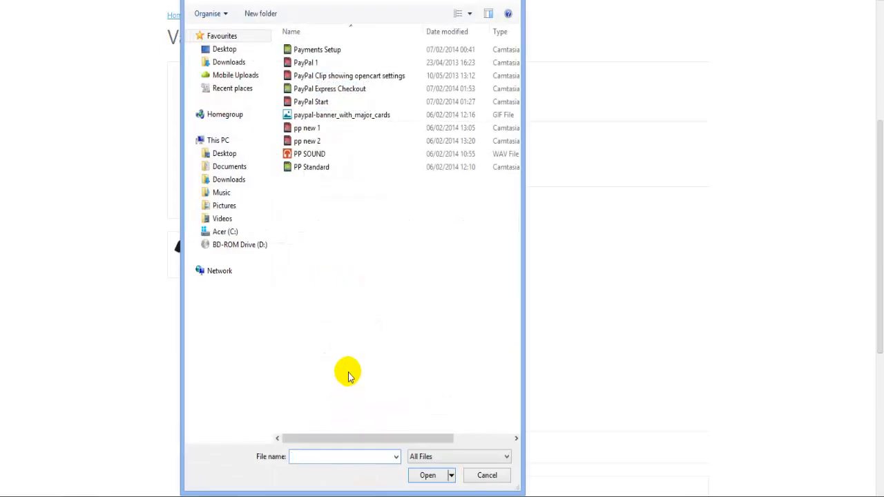
double_click(329, 118)
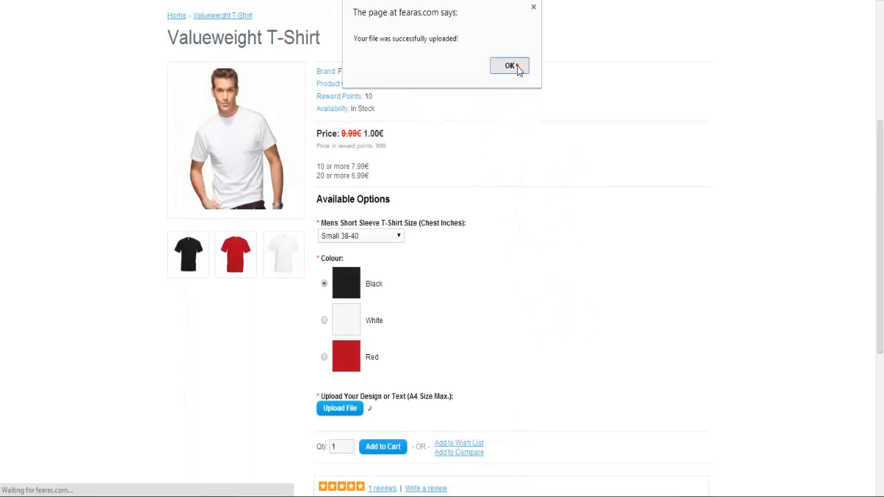
click(516, 67)
click(382, 447)
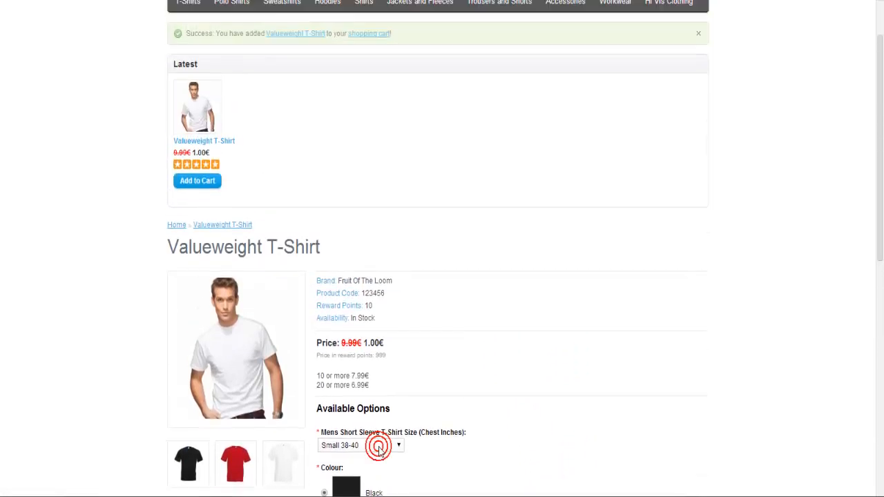
Check out the shopping cart with PayPal Express Checkout, agree to the Terms & Conditions, and confirm the order
click(368, 108)
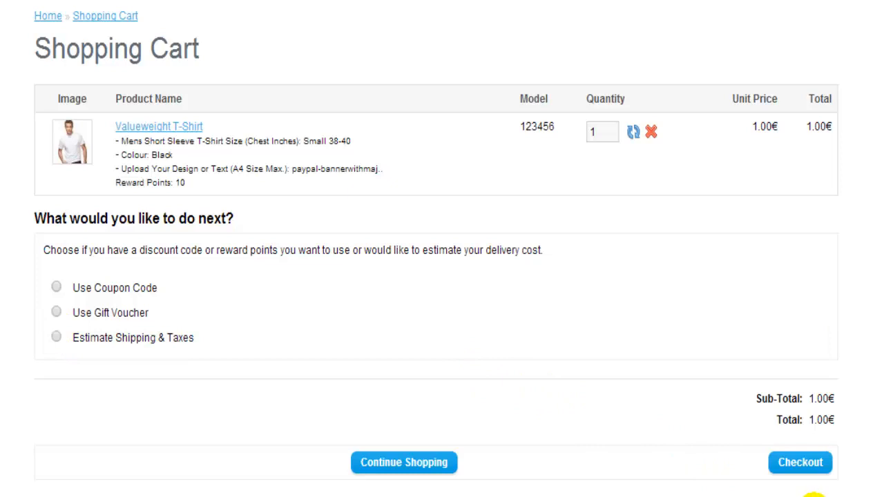
click(801, 463)
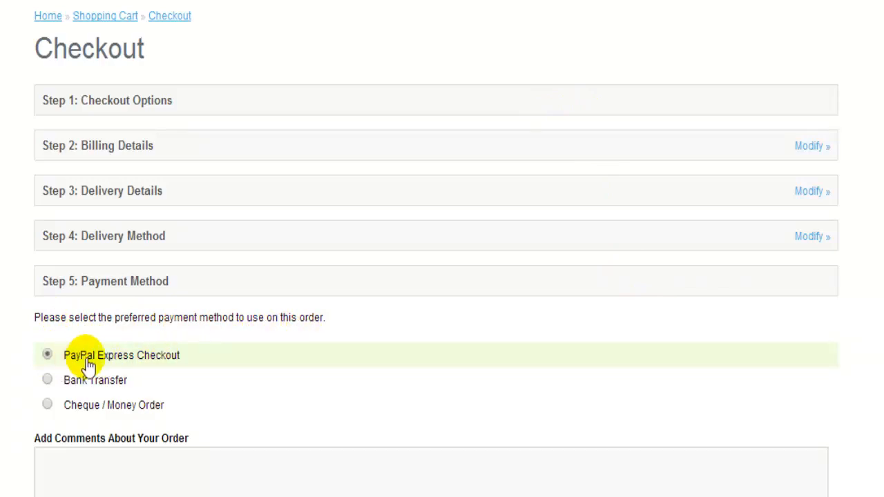
scroll(765, 335, down, 4)
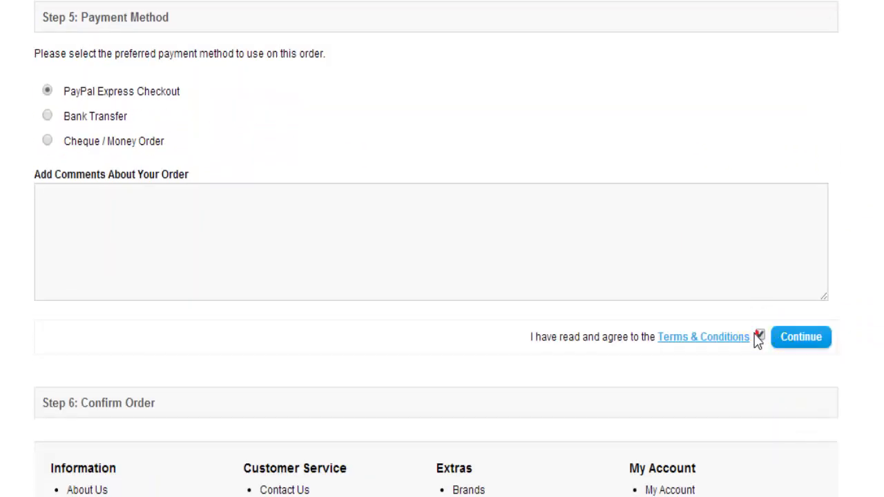
click(758, 336)
click(806, 337)
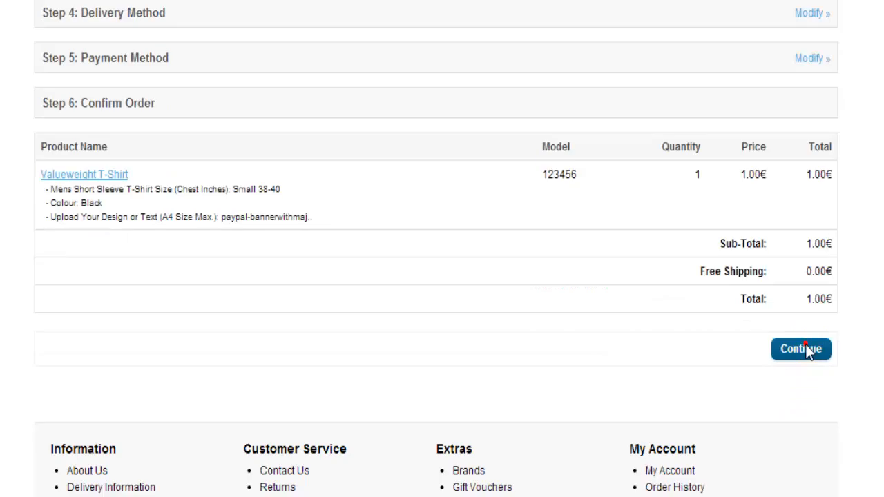
click(802, 349)
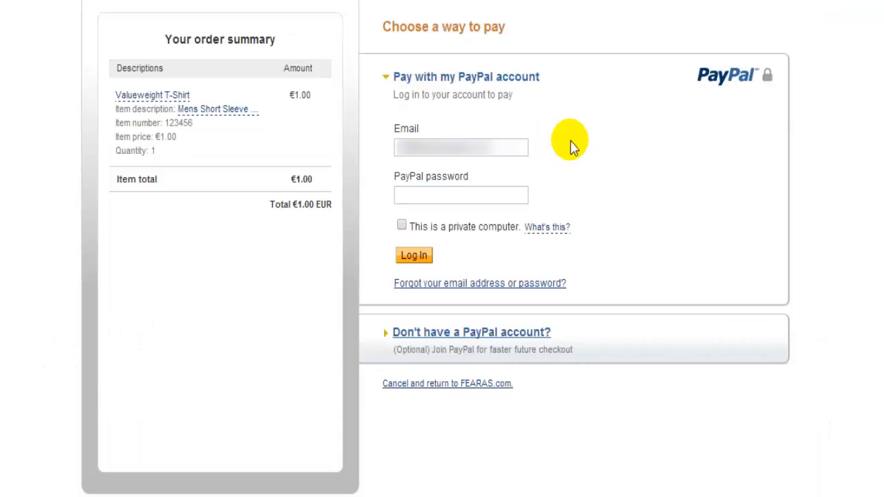
Enter the PayPal account password, log in to PayPal, and proceed with paying for the order
click(423, 193)
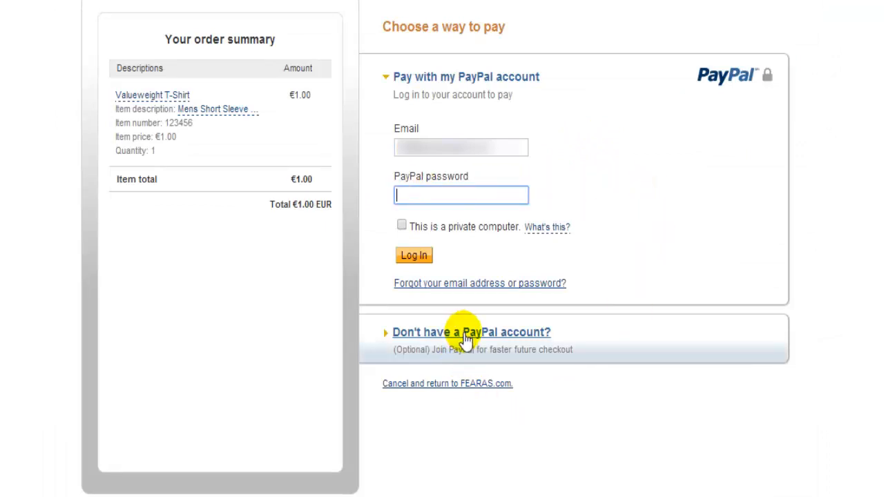
click(415, 254)
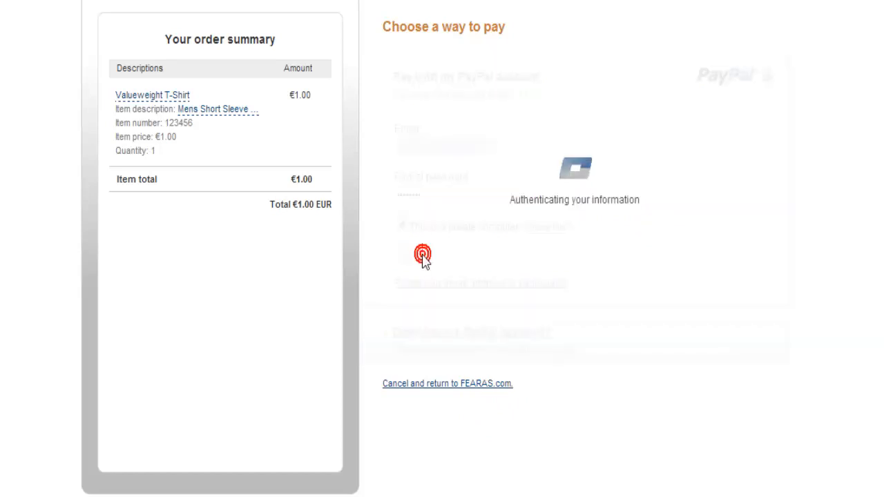
click(418, 357)
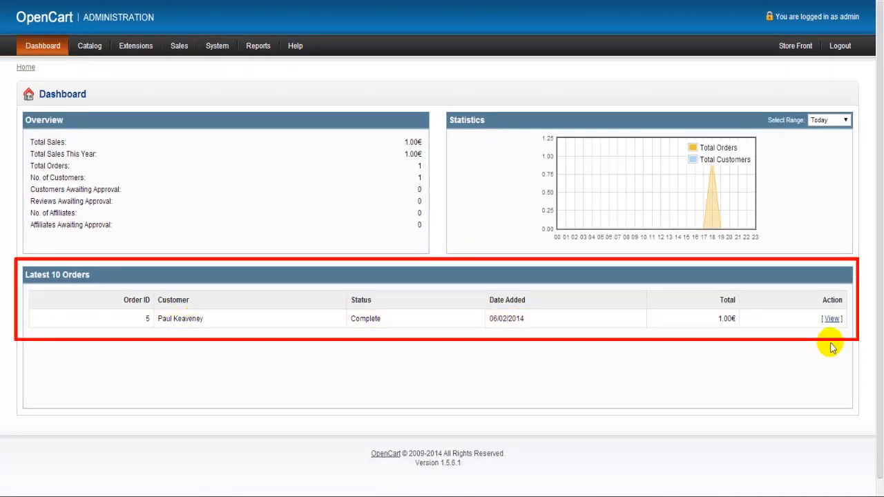
In the OpenCart administration, open the latest order, generate its invoice number, and add the customer's reward points
click(831, 319)
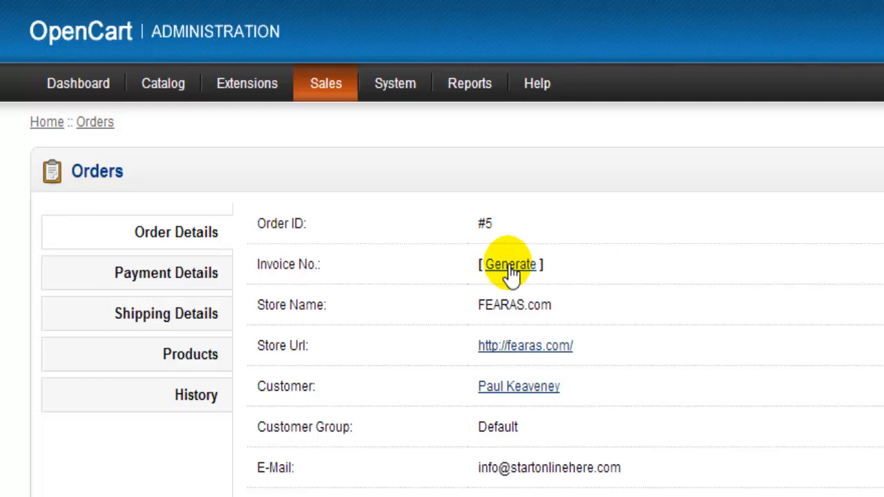
click(509, 271)
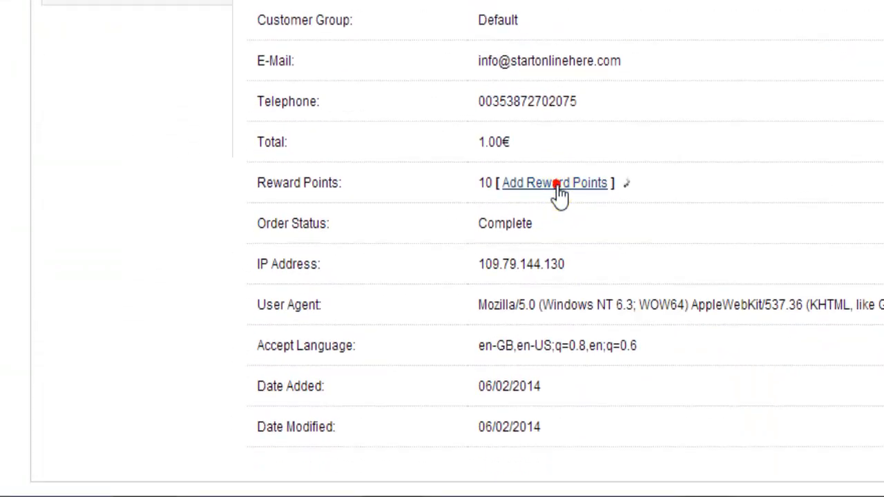
click(557, 183)
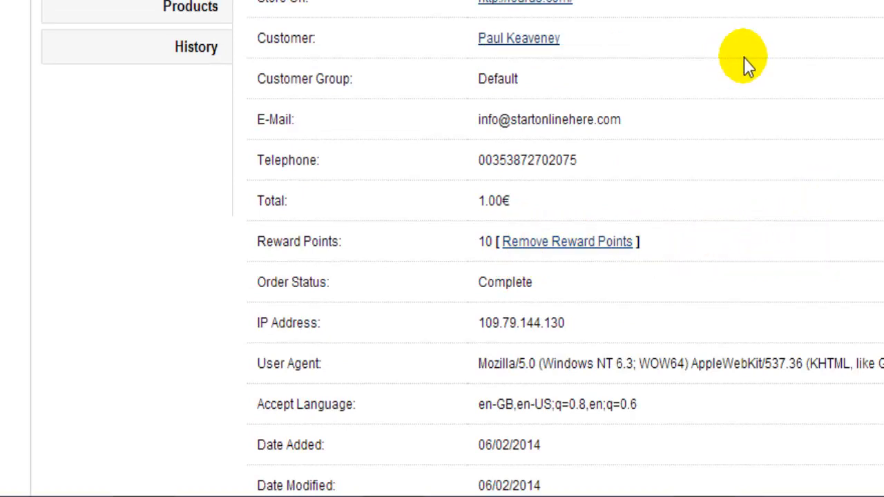
Review the order's payment details, shipping details, and purchased product with its options and uploaded design
click(158, 65)
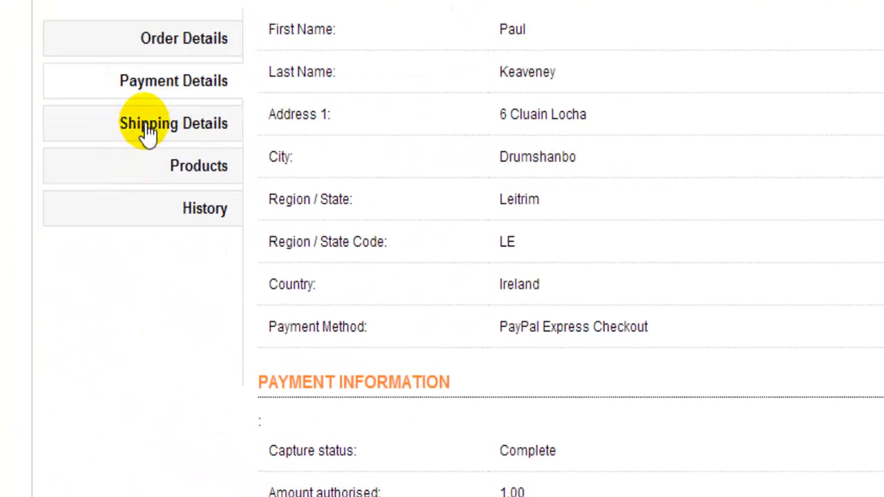
click(146, 132)
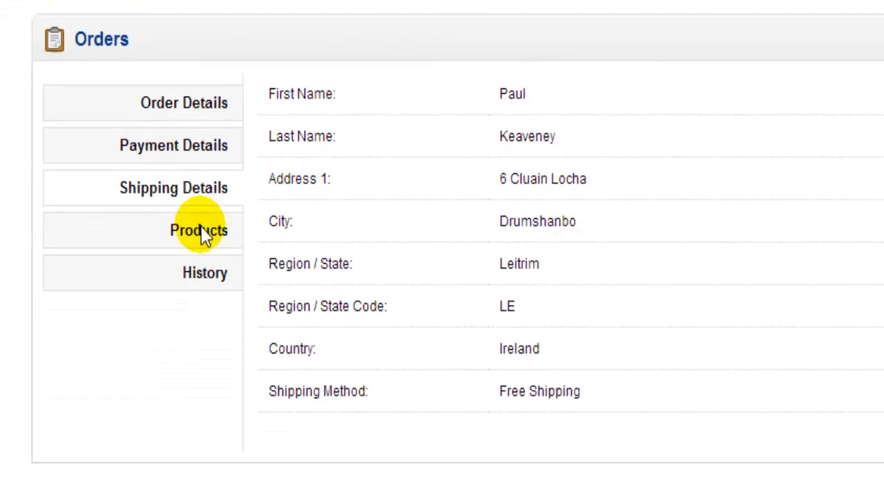
click(205, 236)
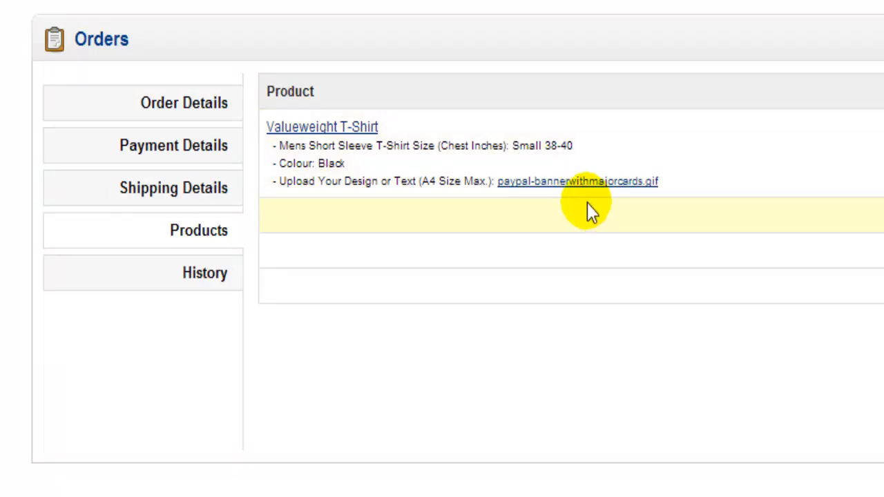
In the order history, enable customer notification and set the order status to Shipped, leaving the comment empty
click(210, 283)
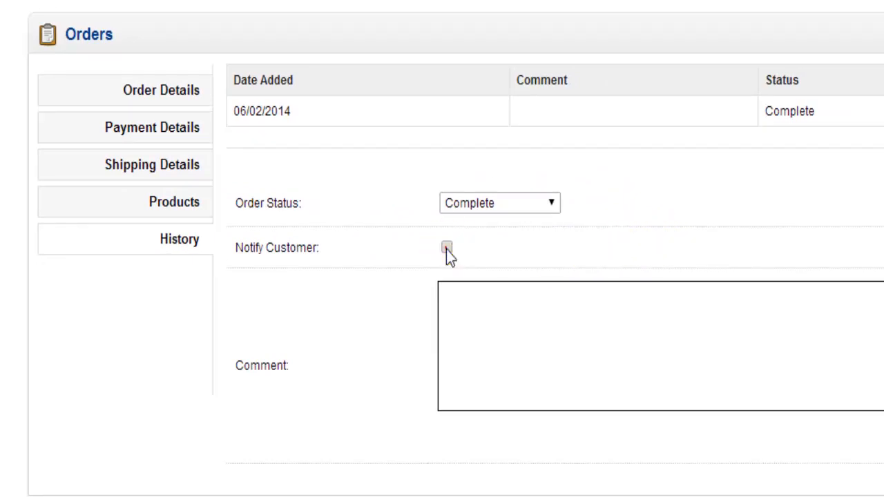
click(481, 309)
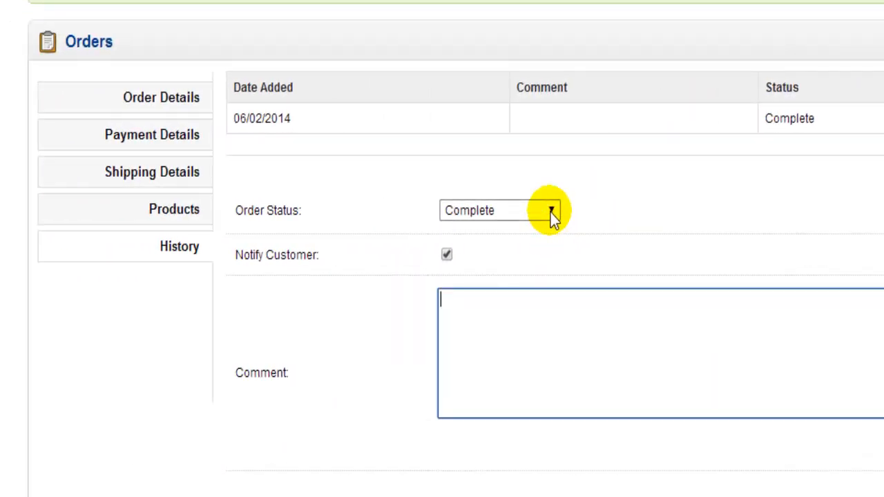
click(550, 213)
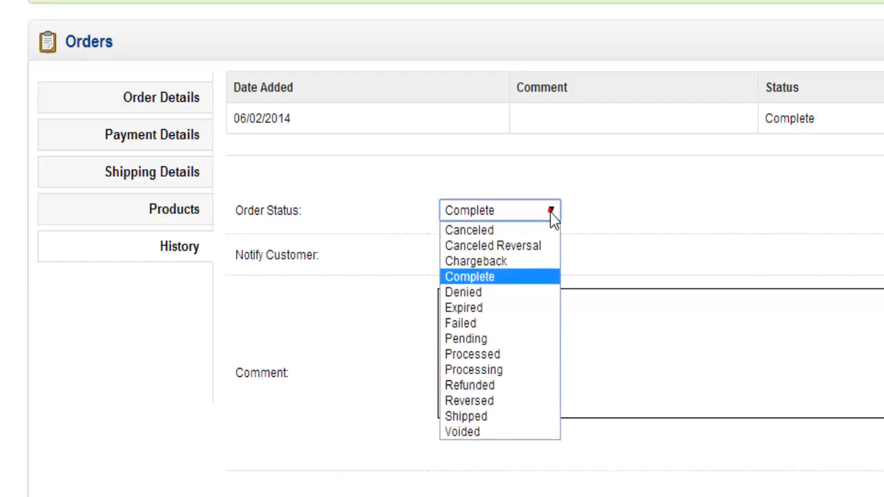
click(475, 418)
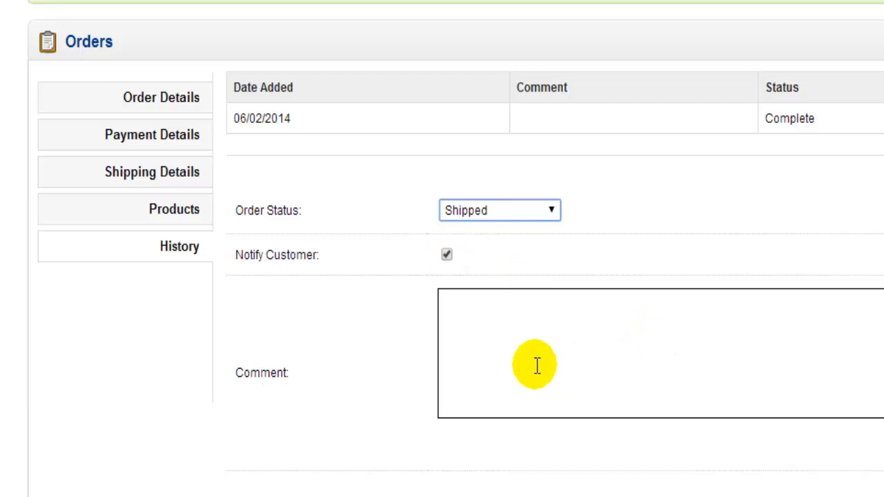
click(457, 322)
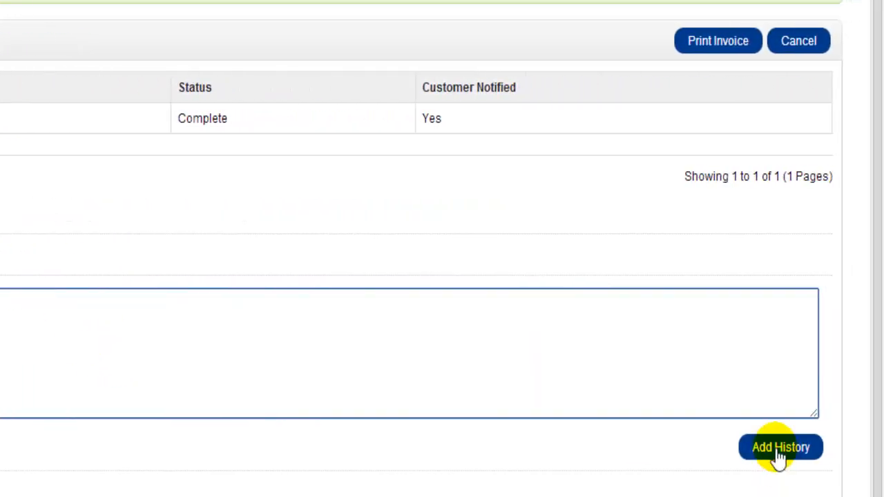
Set the order status to Refunded and open the order's payment details
click(269, 216)
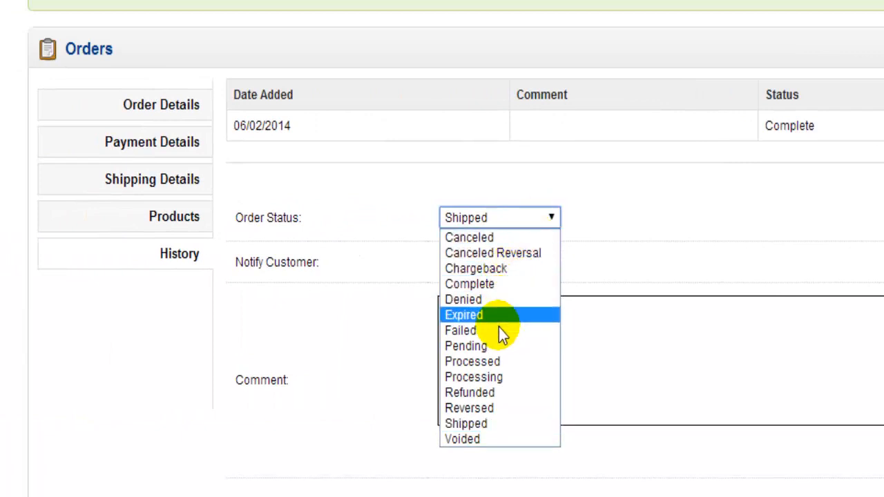
click(468, 394)
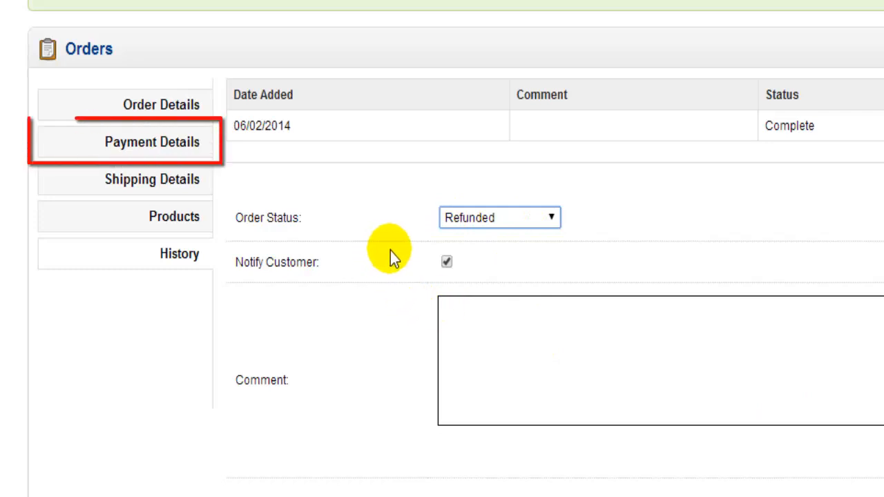
click(153, 143)
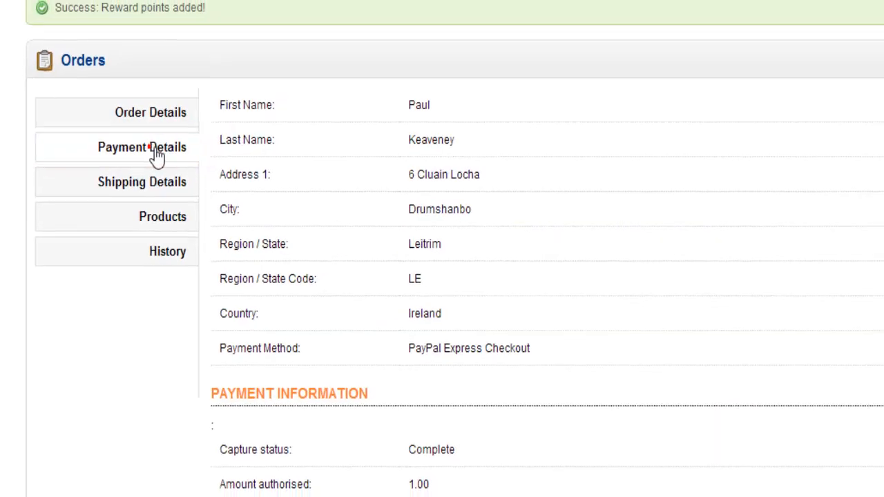